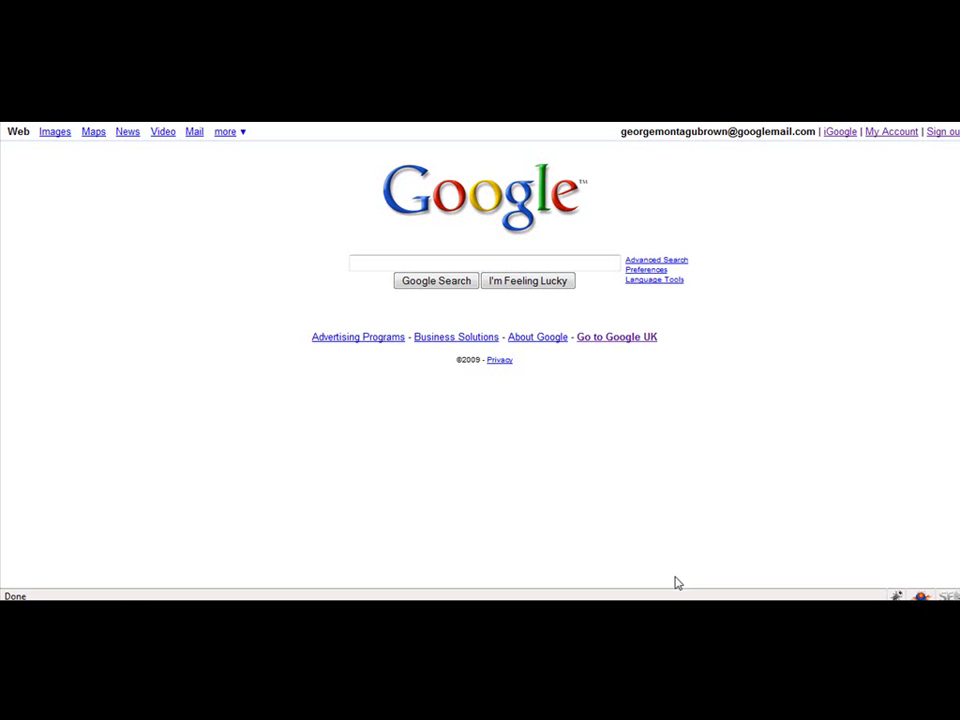
Search Google for clickbank, open the ClickBank site and go to its Marketplace
click(364, 259)
text(clickbank)
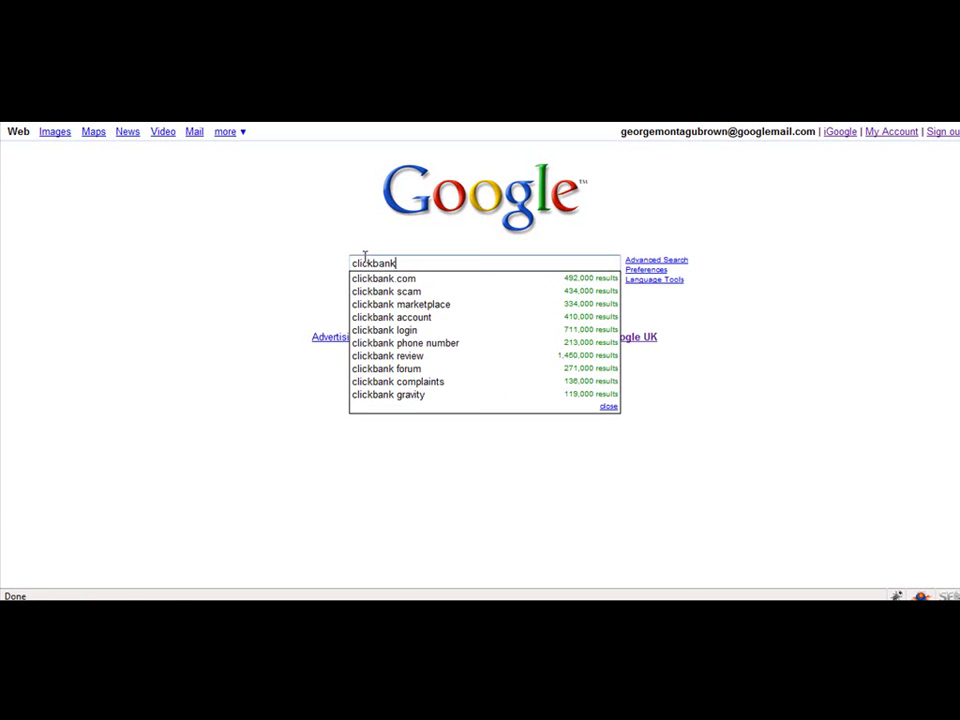
key(Return)
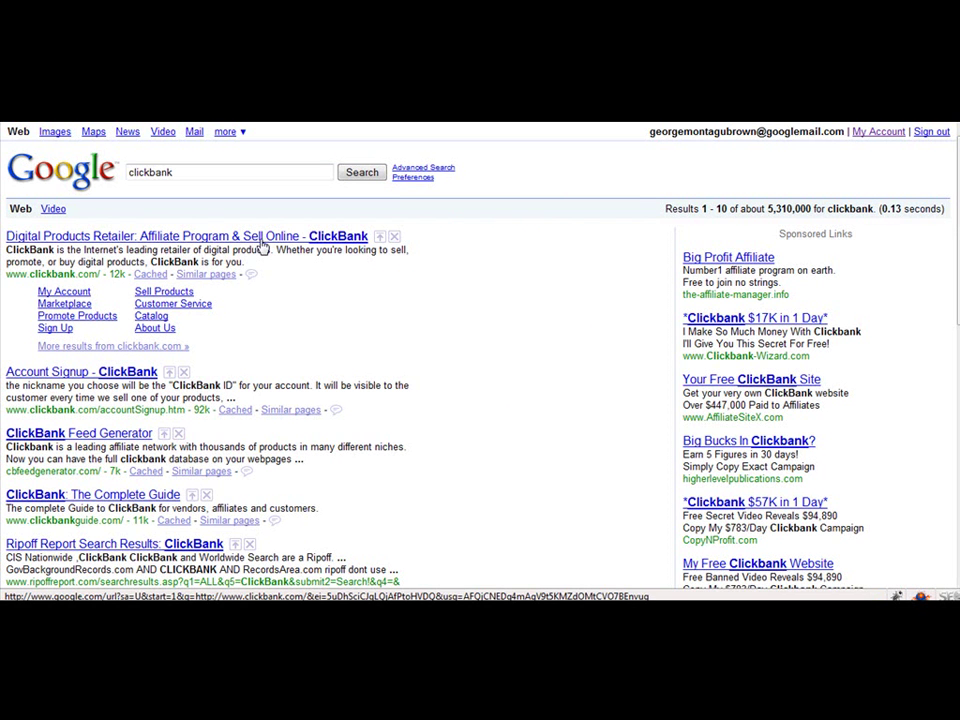
click(260, 238)
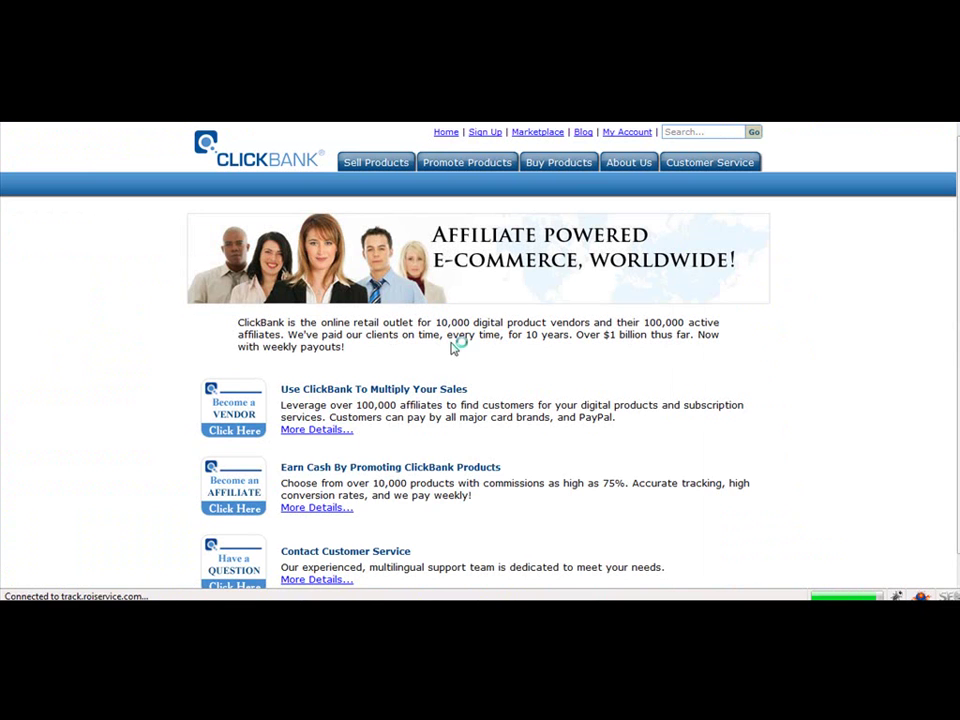
click(539, 133)
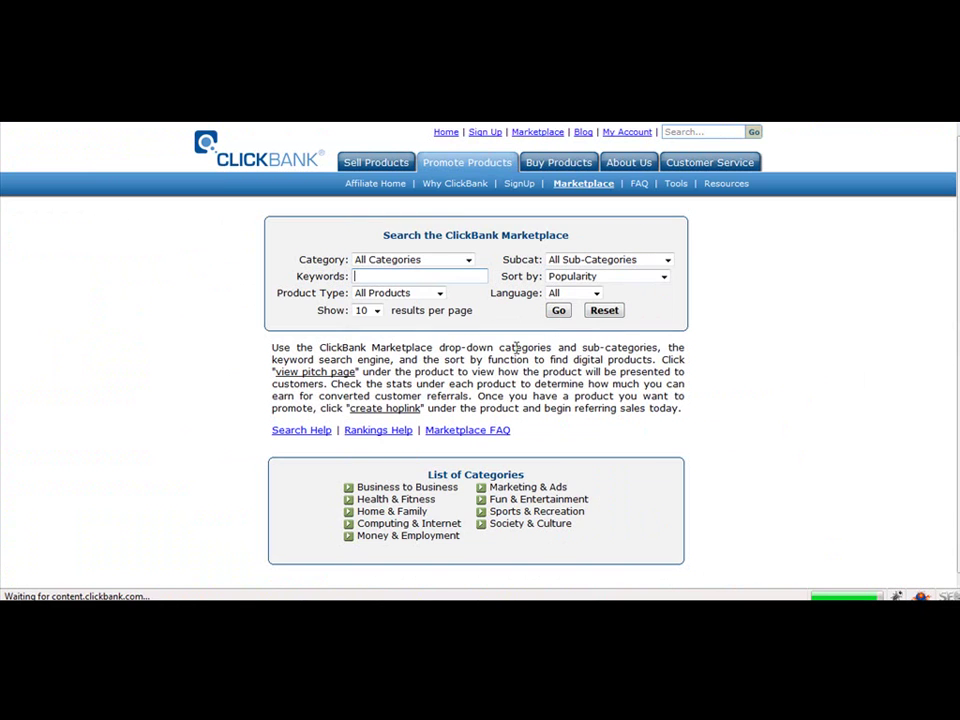
List the marketplace products in the Business to Business category
click(459, 261)
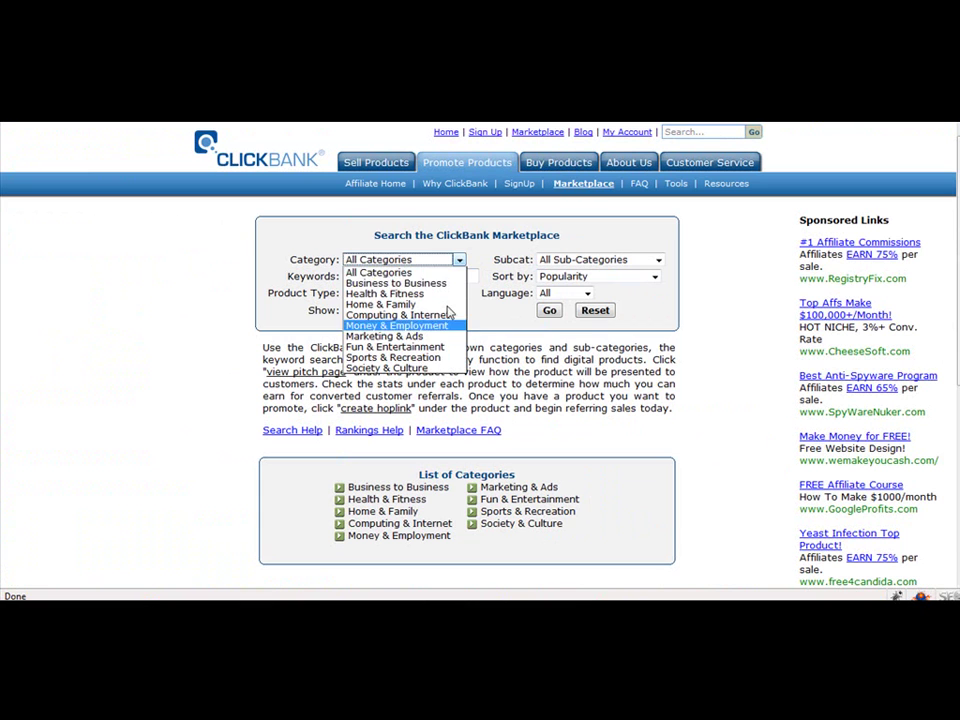
click(430, 283)
click(550, 311)
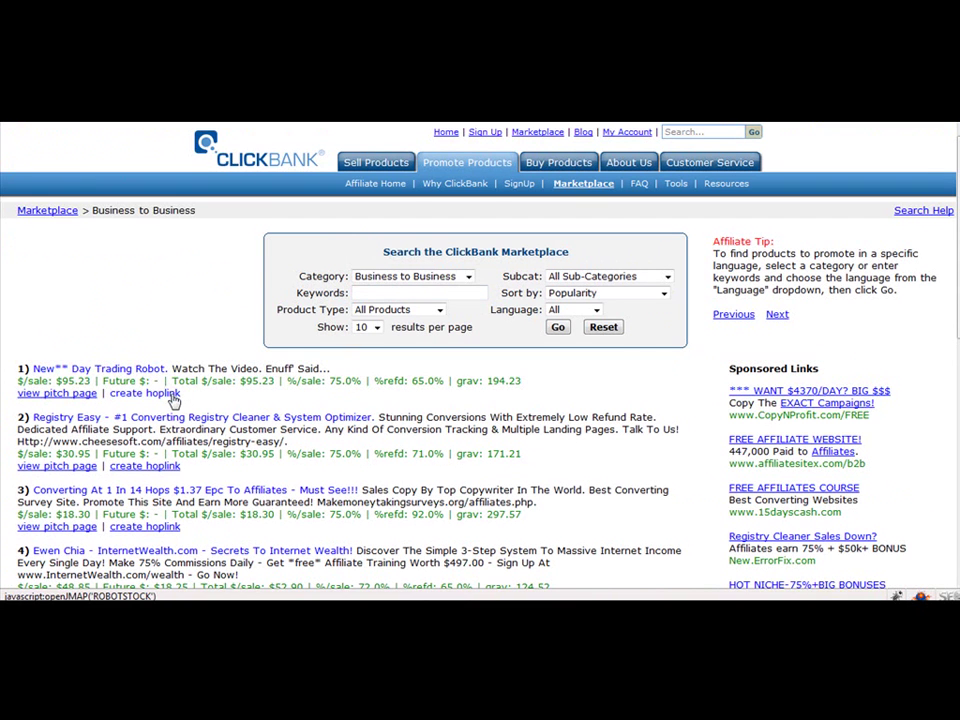
Start creating a hoplink for the New Day Trading Robot product and enter gsniper as the ClickBank nickname
click(170, 394)
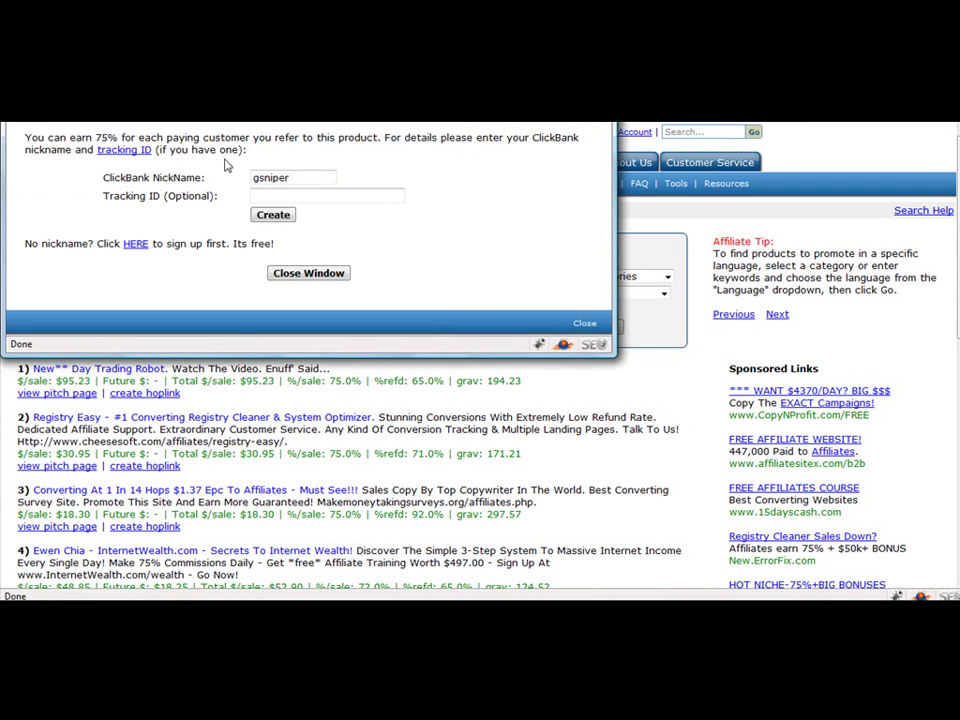
double_click(275, 177)
text(gsniper)
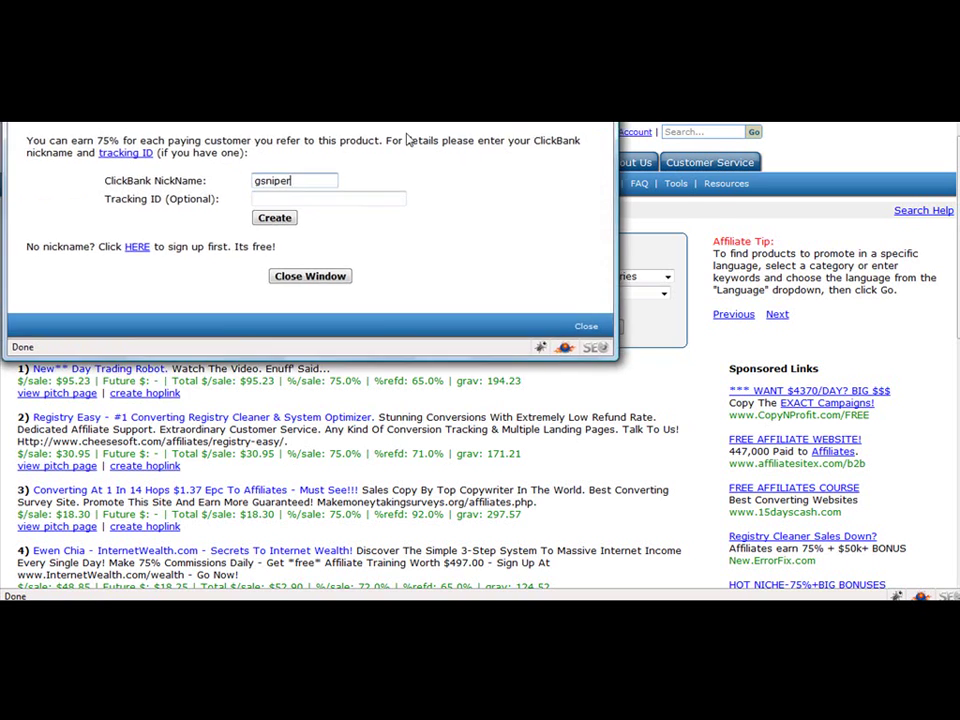
drag(332, 62, 424, 141)
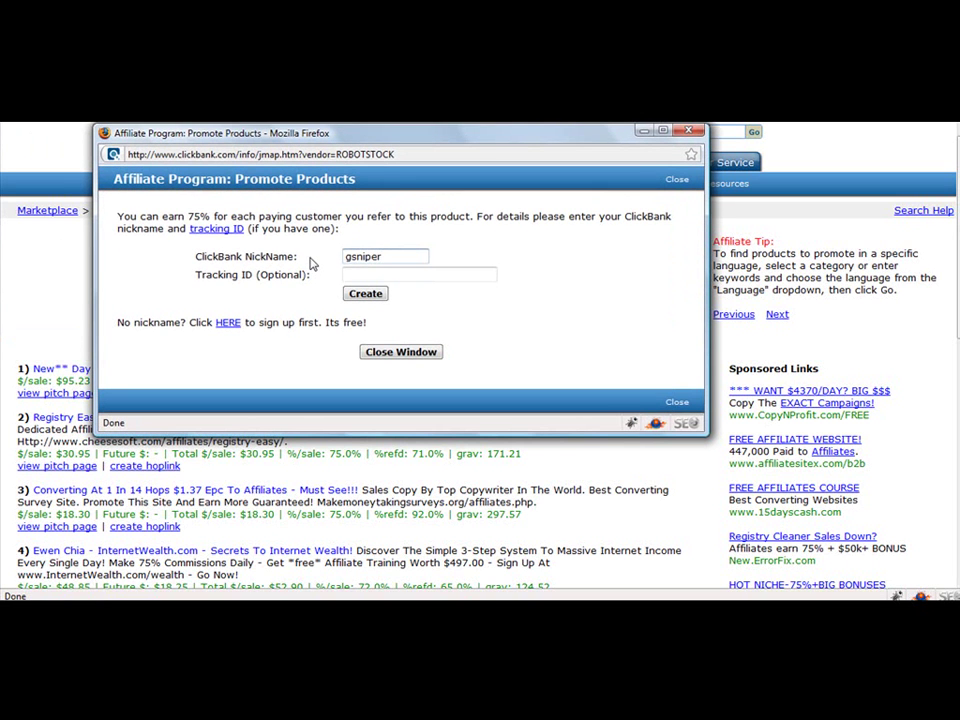
Examine the nickname and optional tracking ID fields of the hoplink form
drag(304, 266, 185, 266)
click(183, 267)
drag(261, 261, 407, 256)
click(388, 256)
double_click(340, 257)
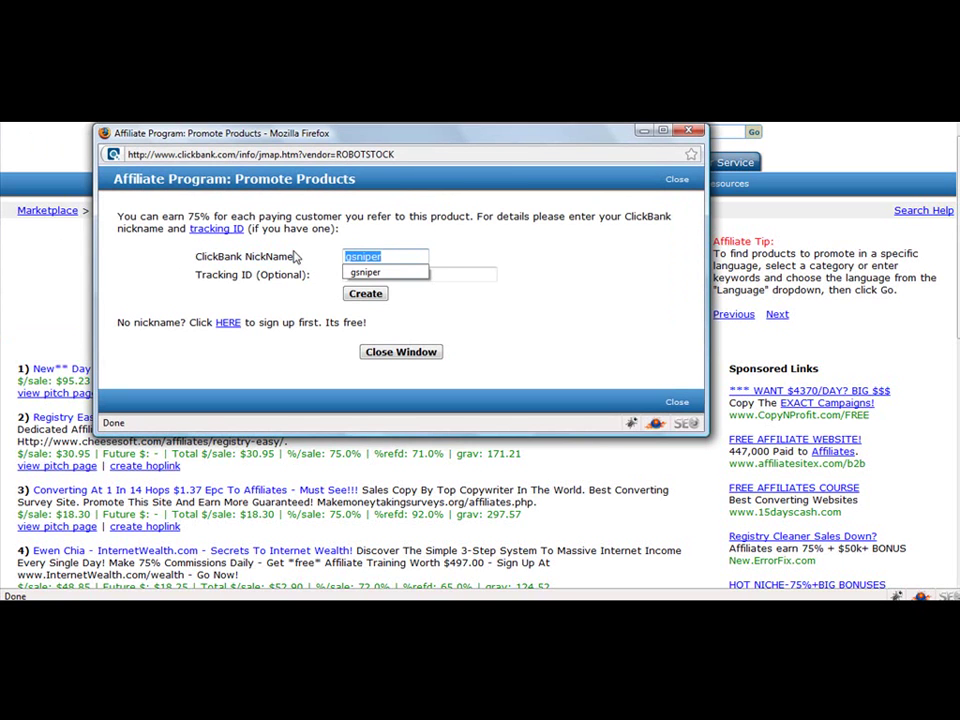
key(Tab)
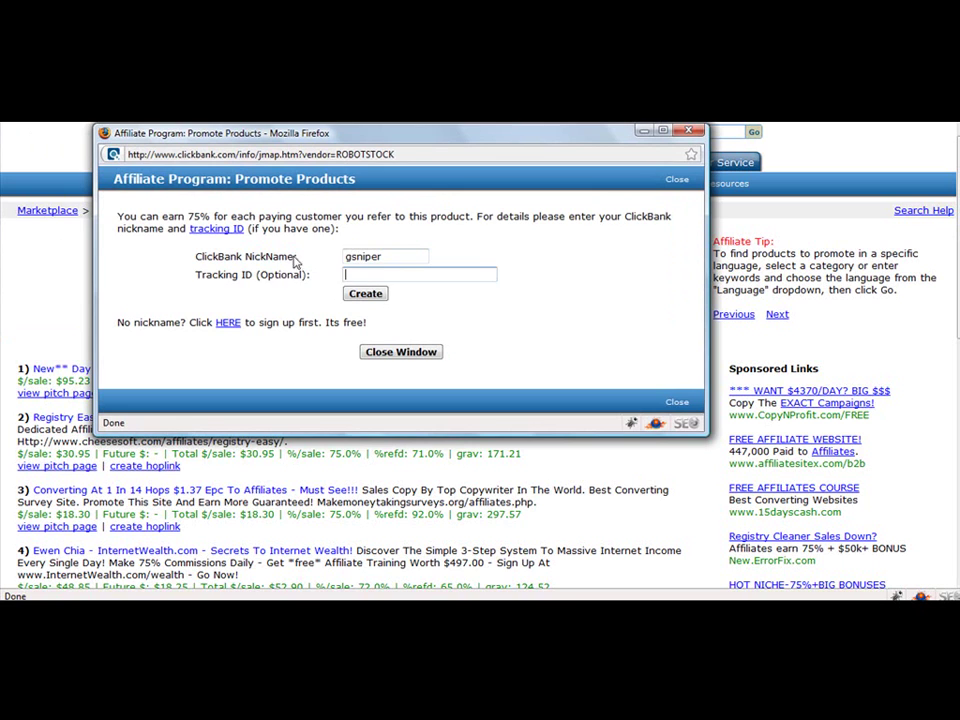
drag(312, 277, 200, 284)
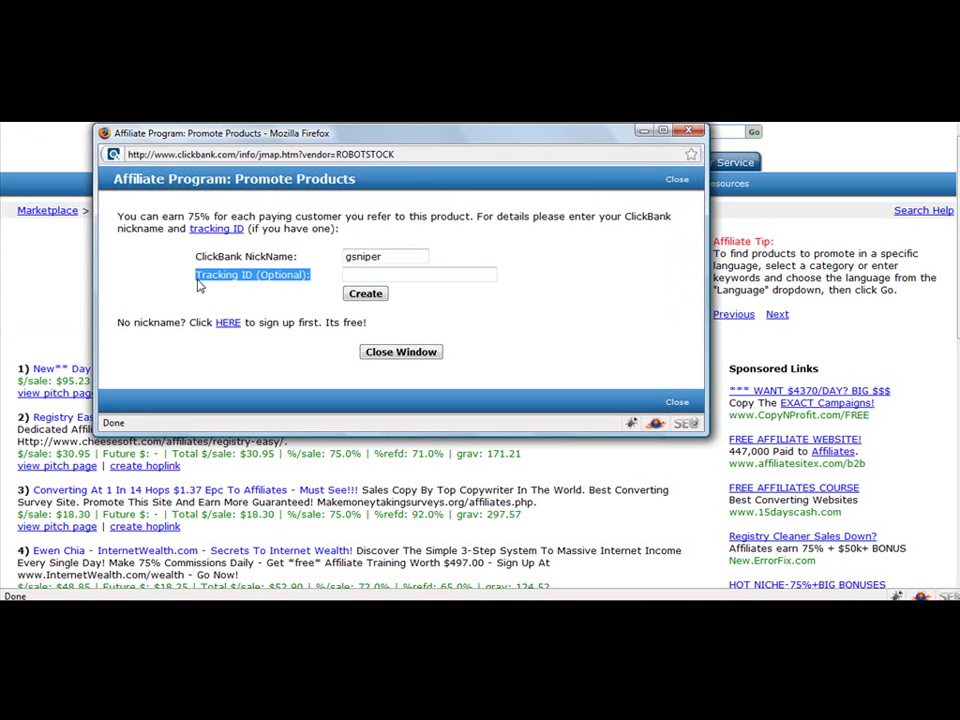
click(199, 284)
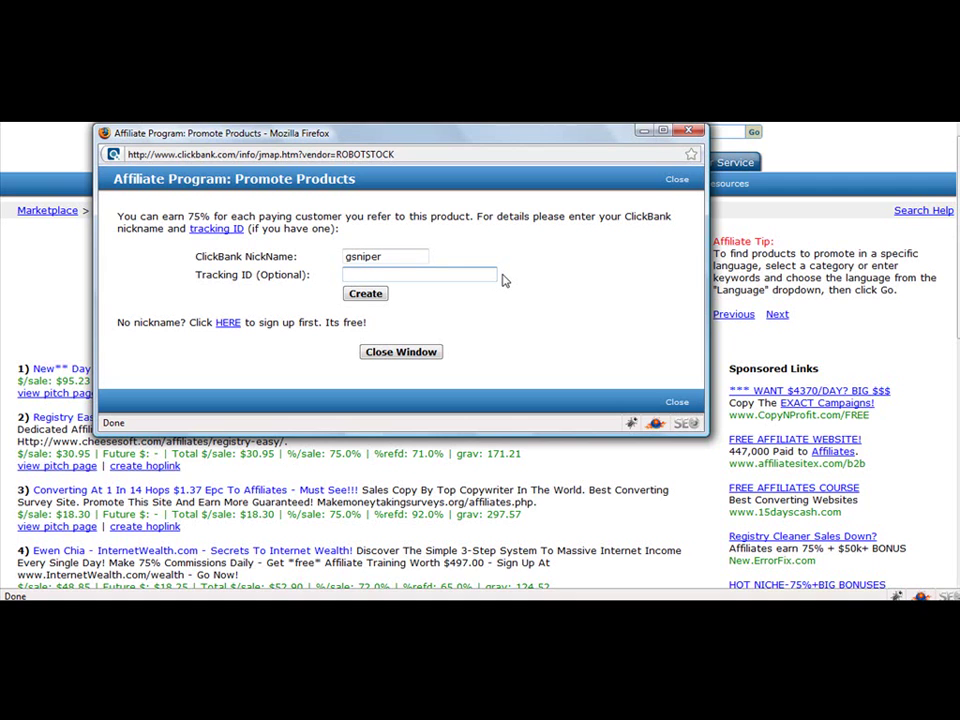
Set the tracking ID to sbtop, create the hoplink and highlight the generated address
text(sbtop)
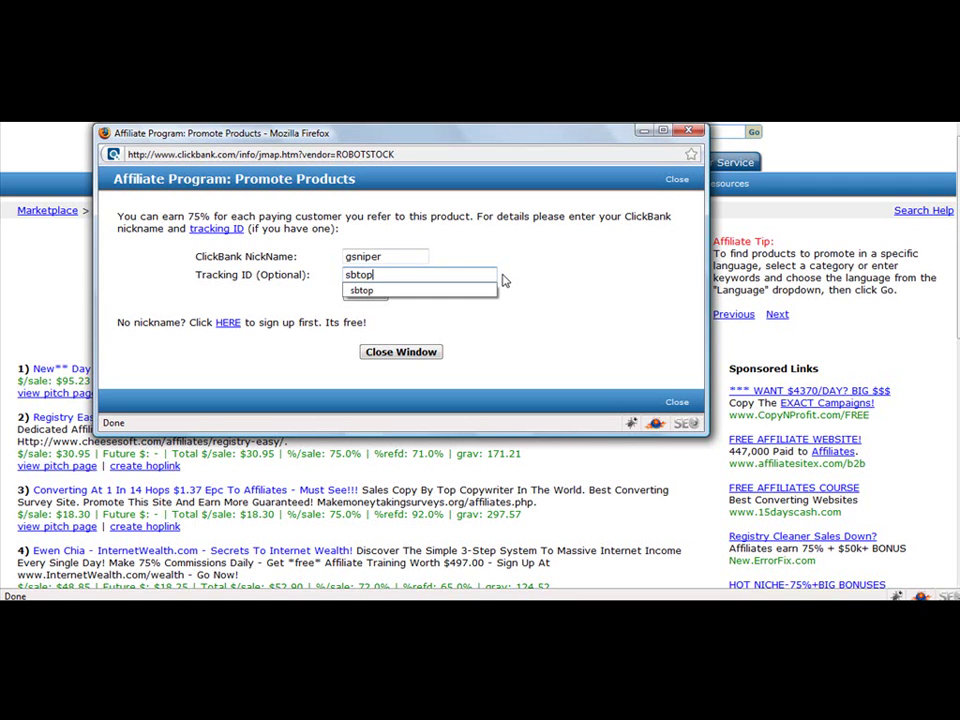
click(516, 317)
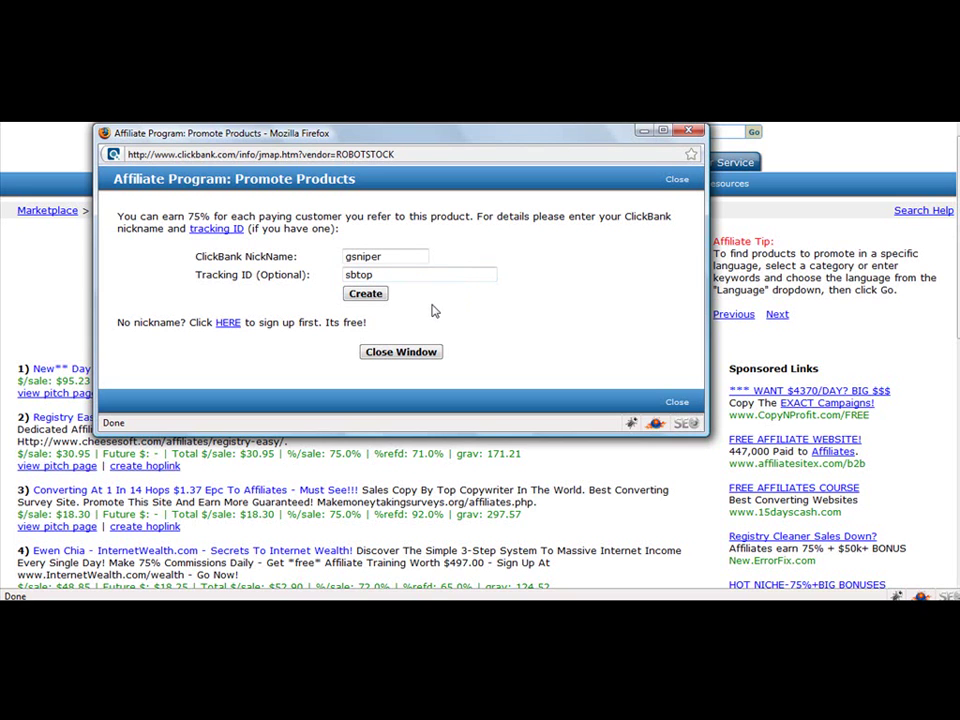
click(360, 274)
click(414, 273)
click(366, 294)
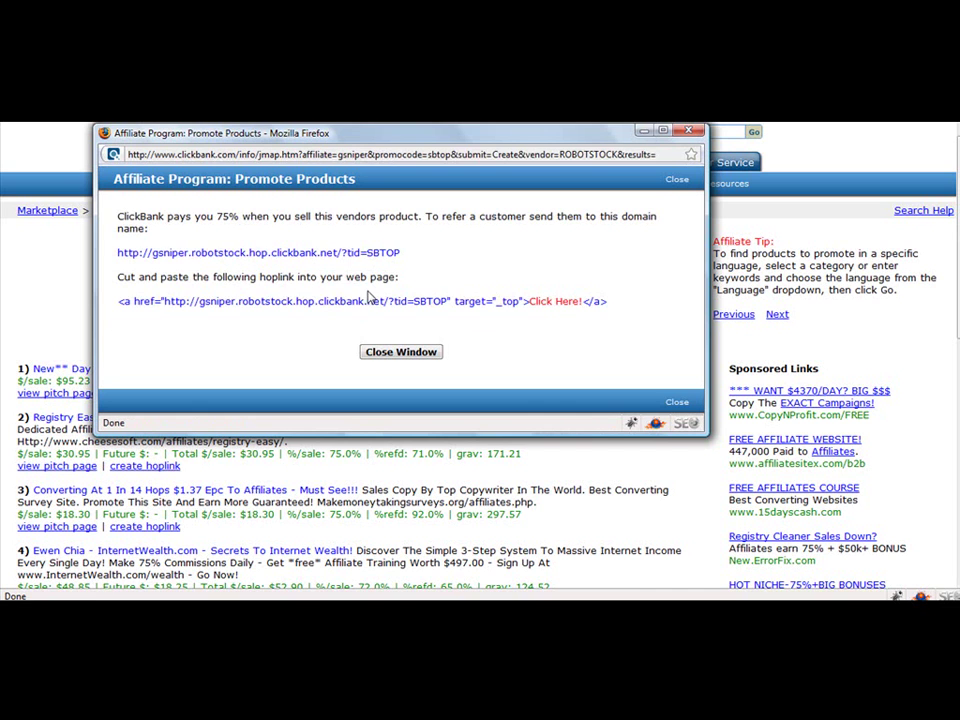
drag(402, 253, 101, 260)
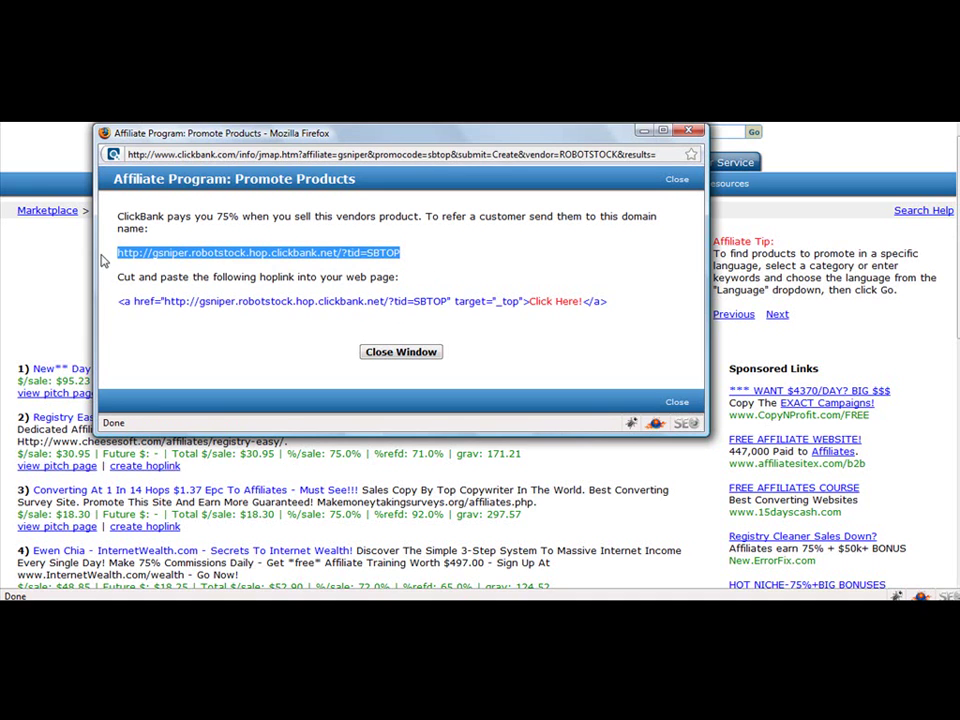
click(200, 380)
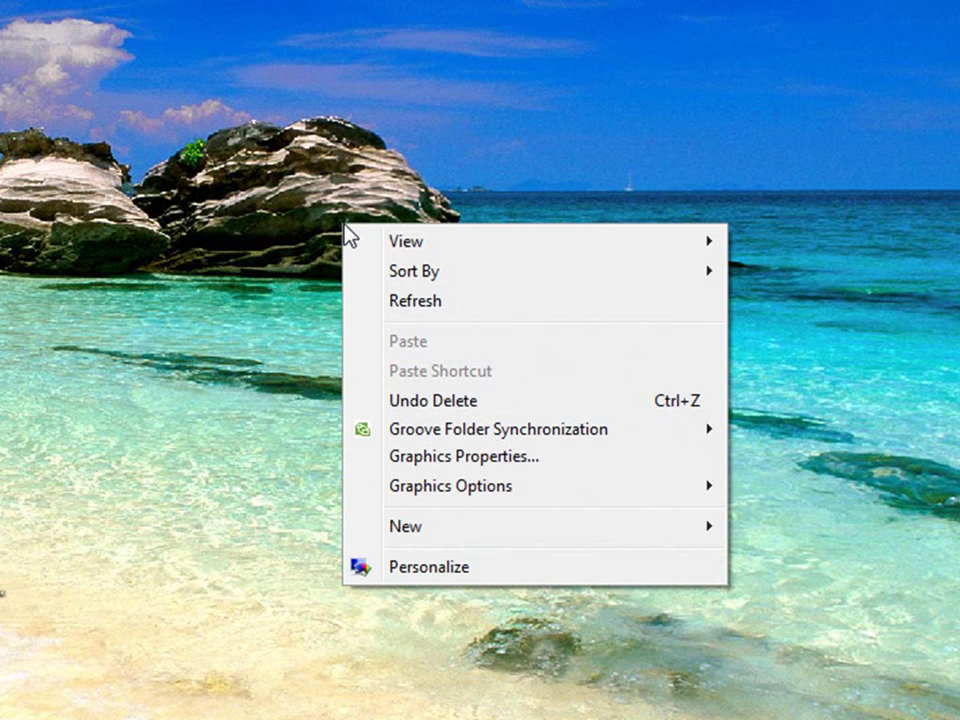
Create a folder named recommends on the desktop and open it
mouse_move(491, 537)
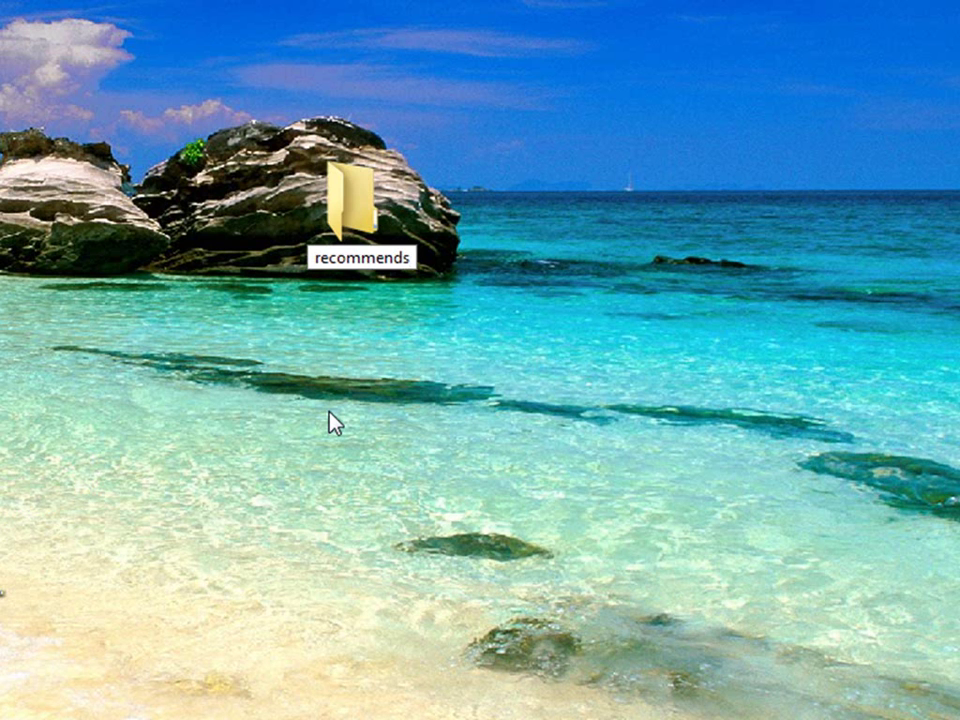
key(Return)
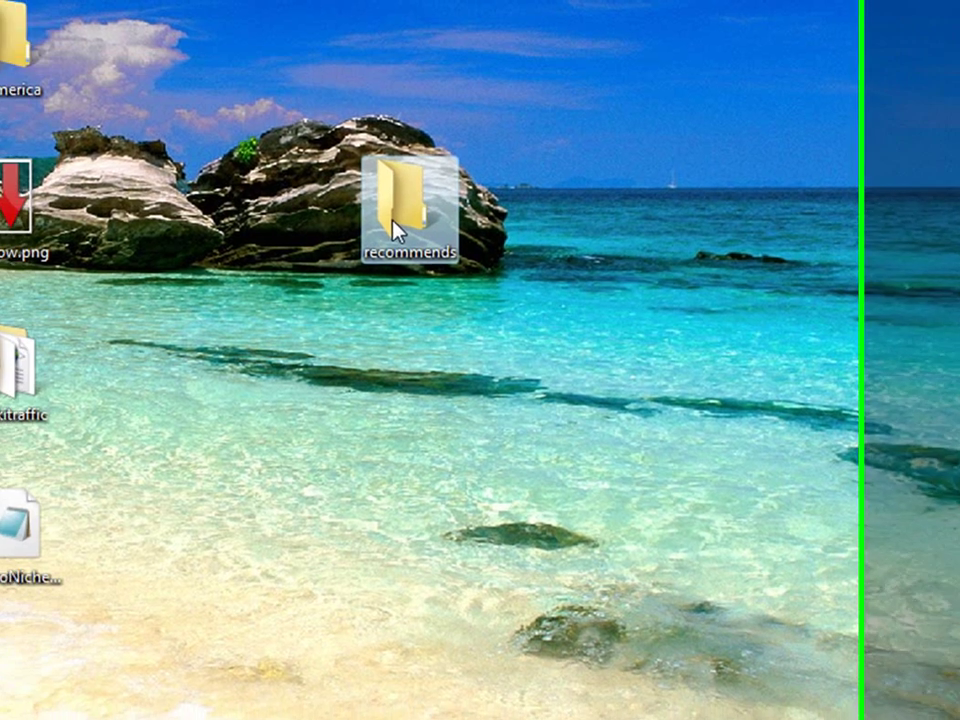
double_click(352, 222)
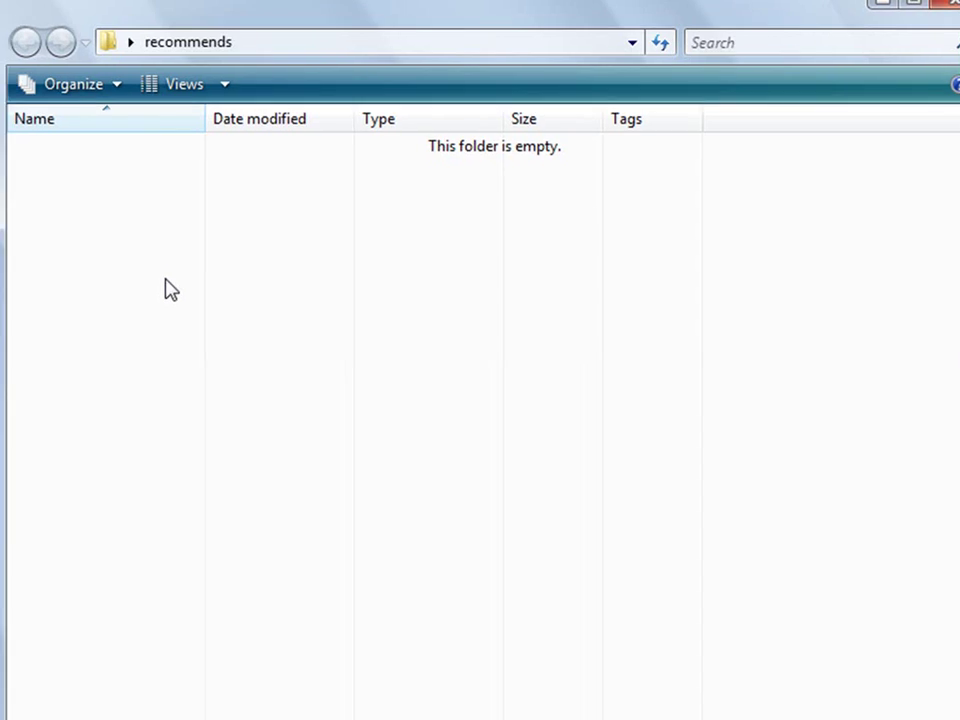
Create a text document named robot.txt in the recommends folder
right_click(212, 237)
mouse_move(388, 553)
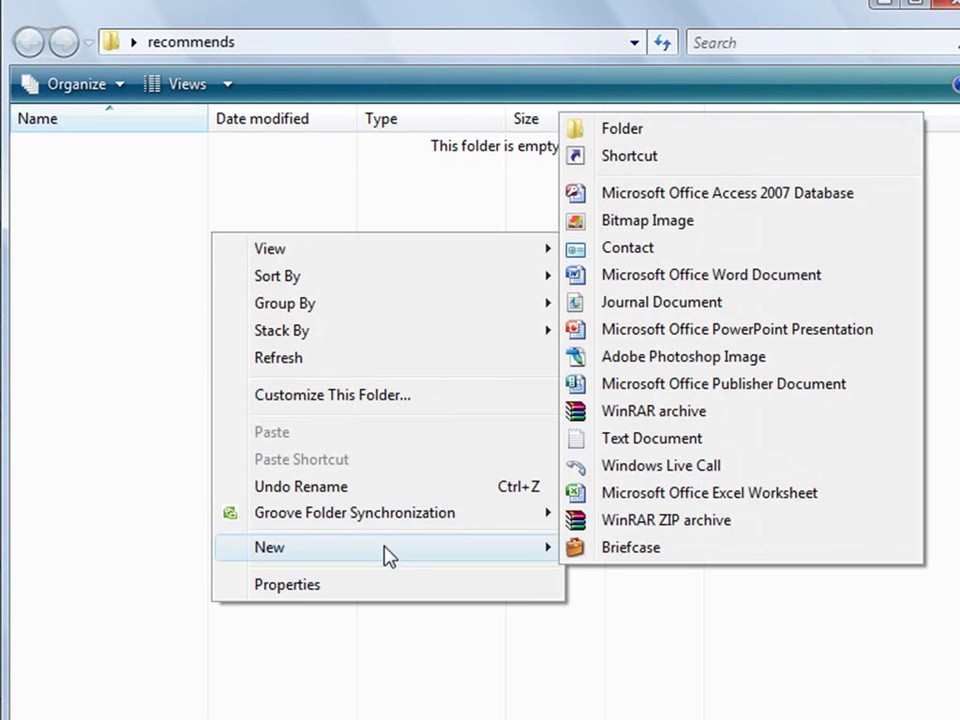
click(716, 440)
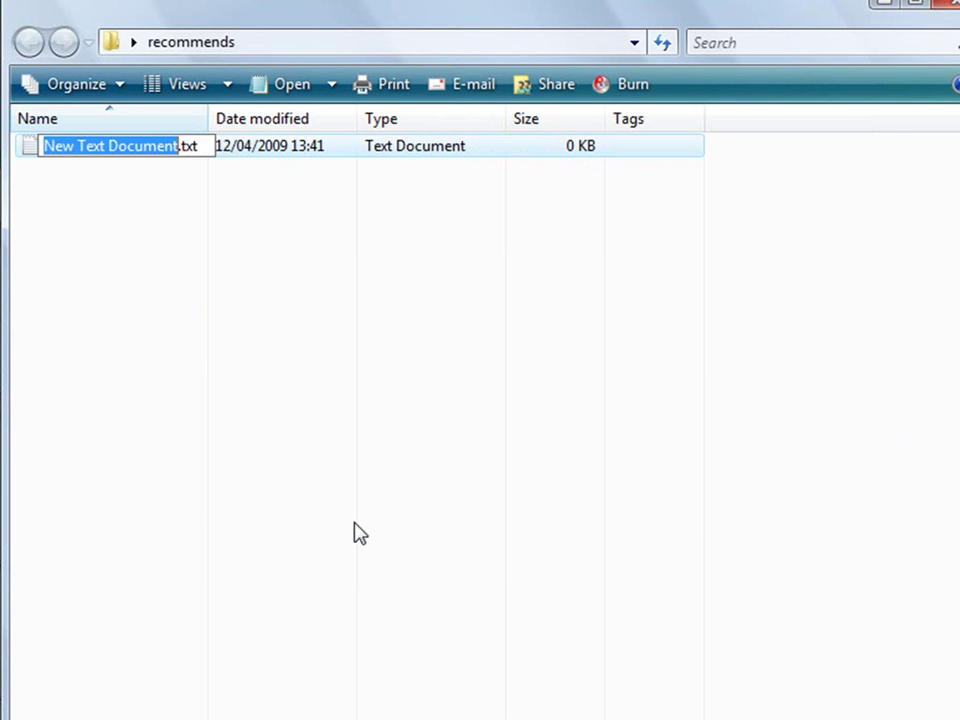
text(robot)
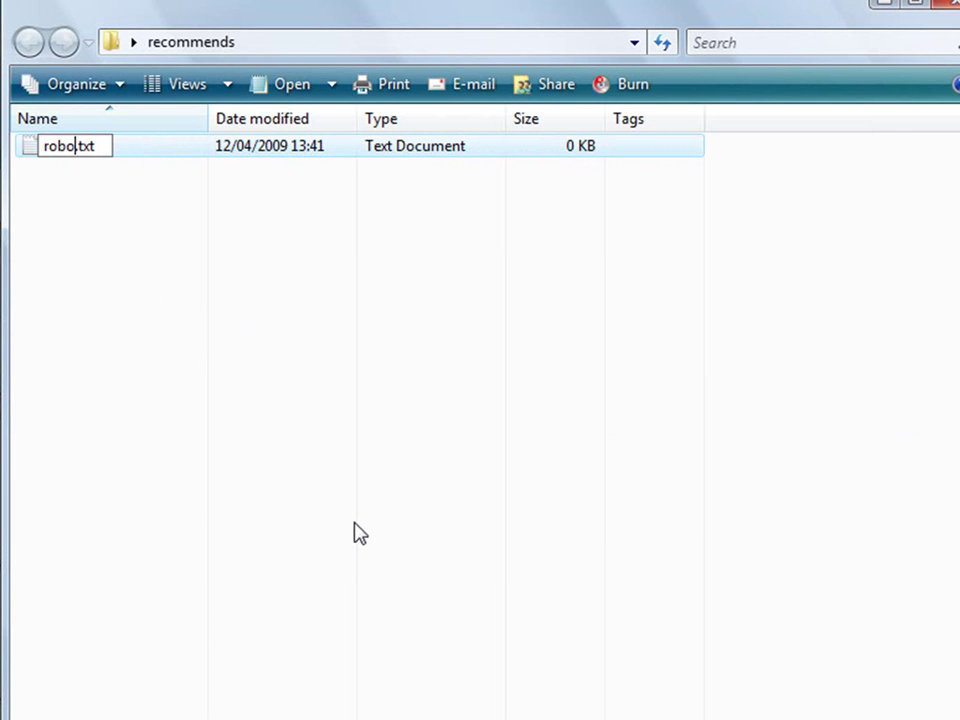
click(245, 283)
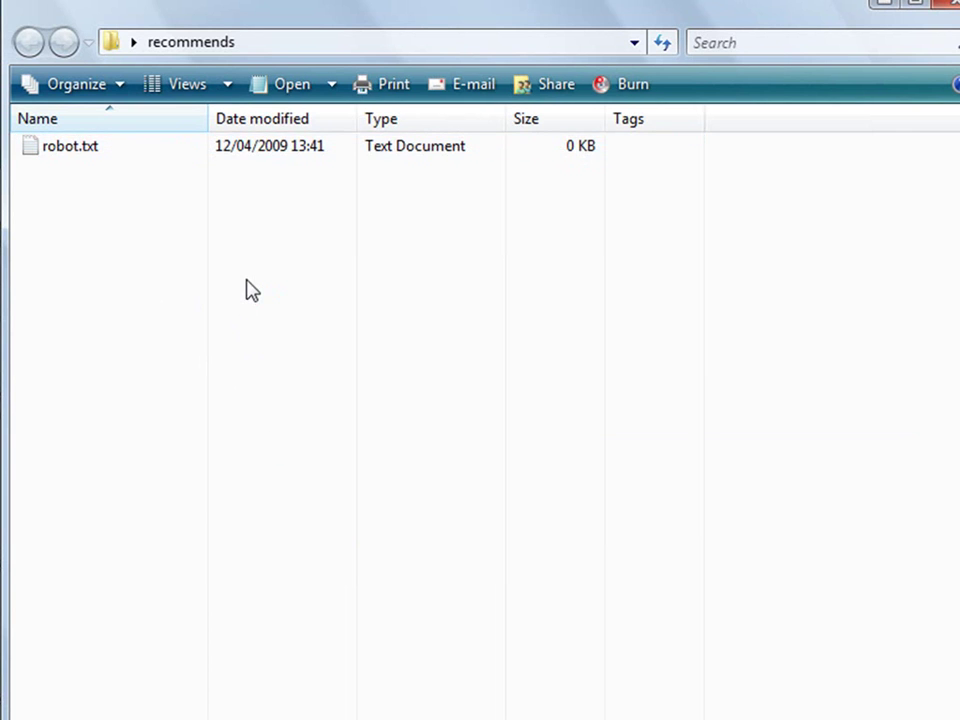
Open robot.txt in Notepad and paste the PHP redirect code header('Location: linkhere'); into it
double_click(81, 152)
right_click(1, 181)
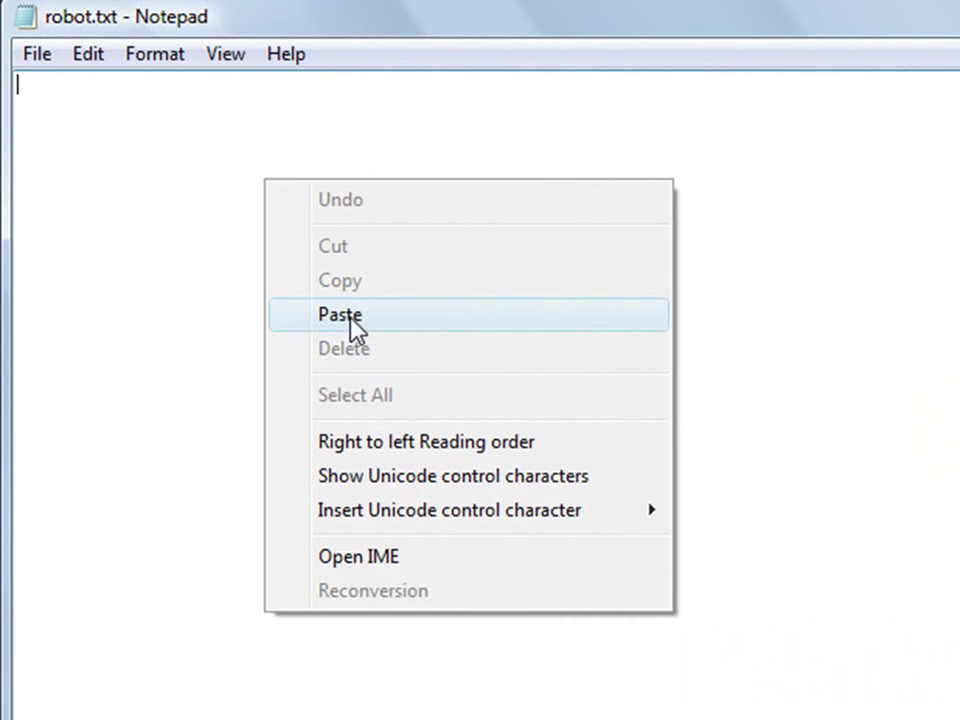
click(352, 318)
key(ctrl+a)
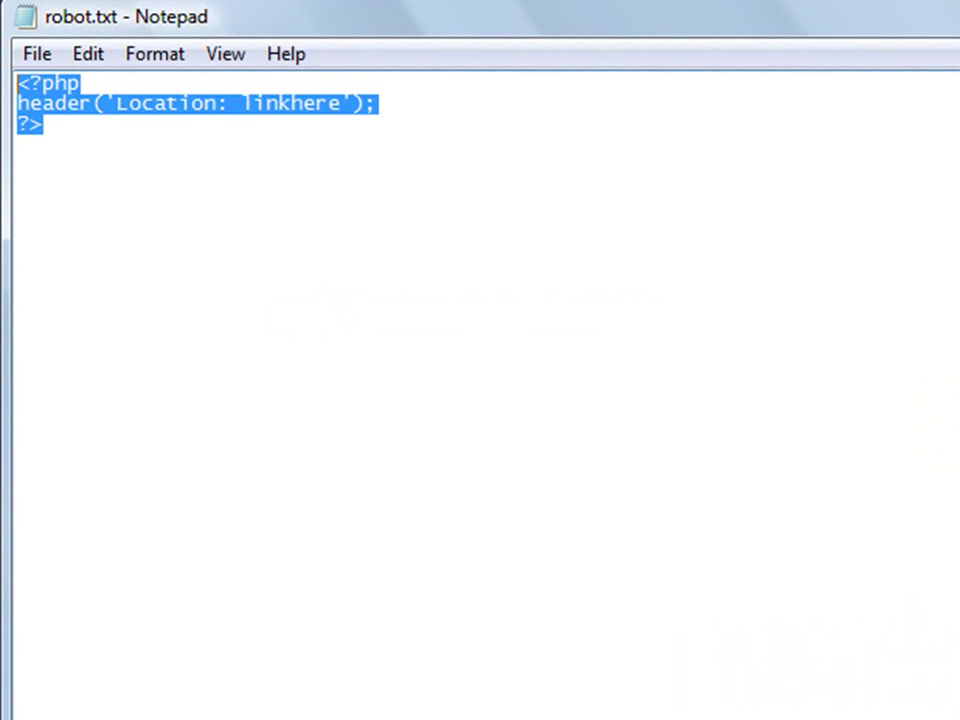
click(70, 140)
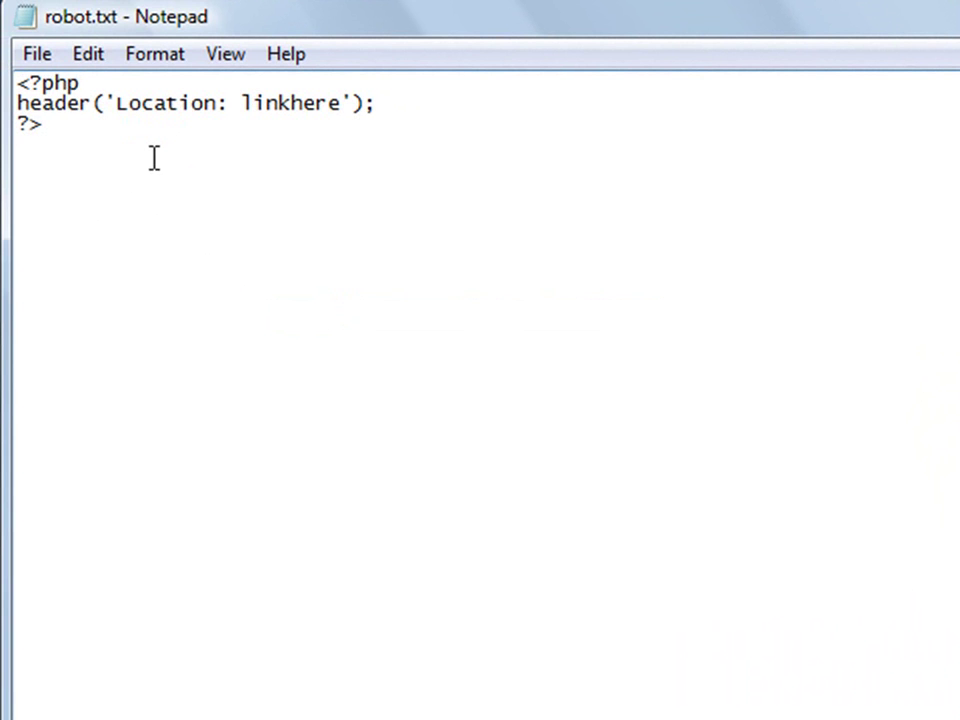
key(ctrl+a)
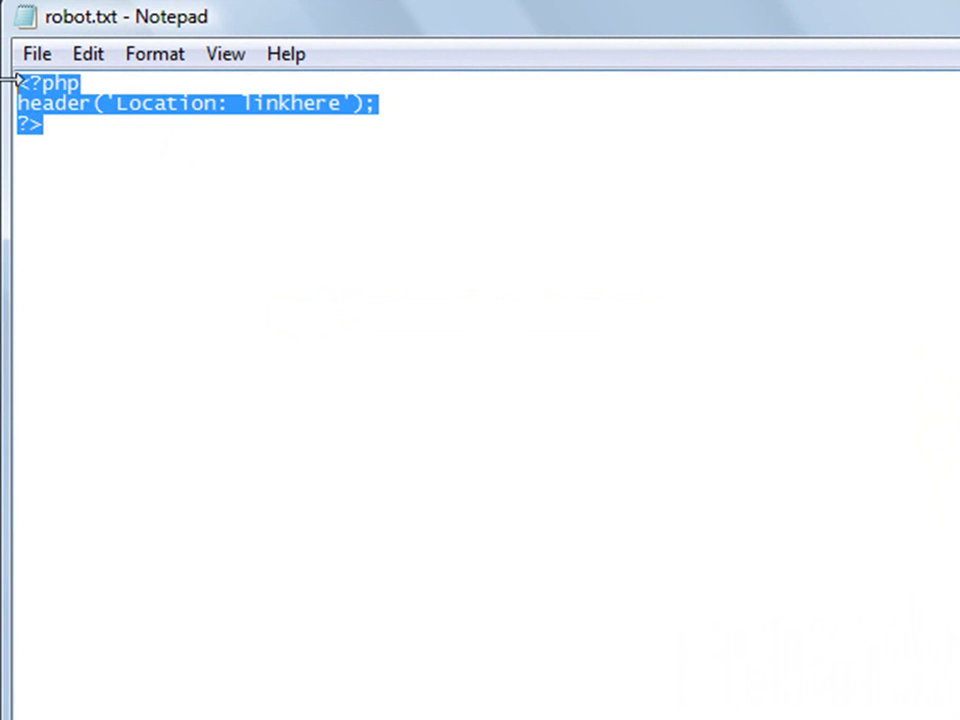
click(107, 165)
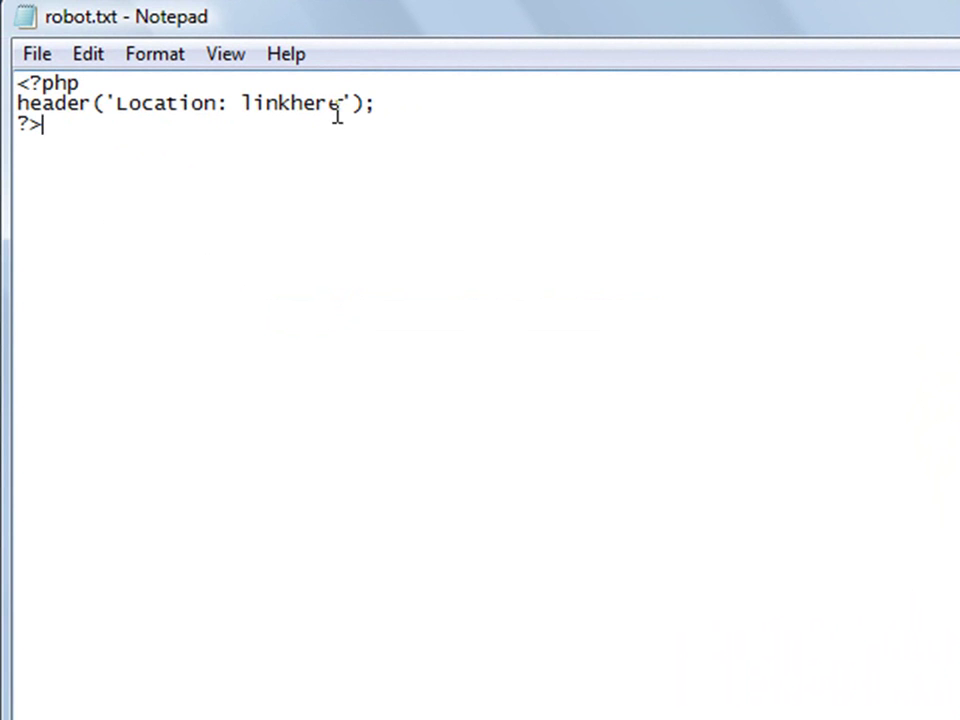
drag(337, 103, 242, 101)
click(333, 297)
drag(341, 105, 249, 105)
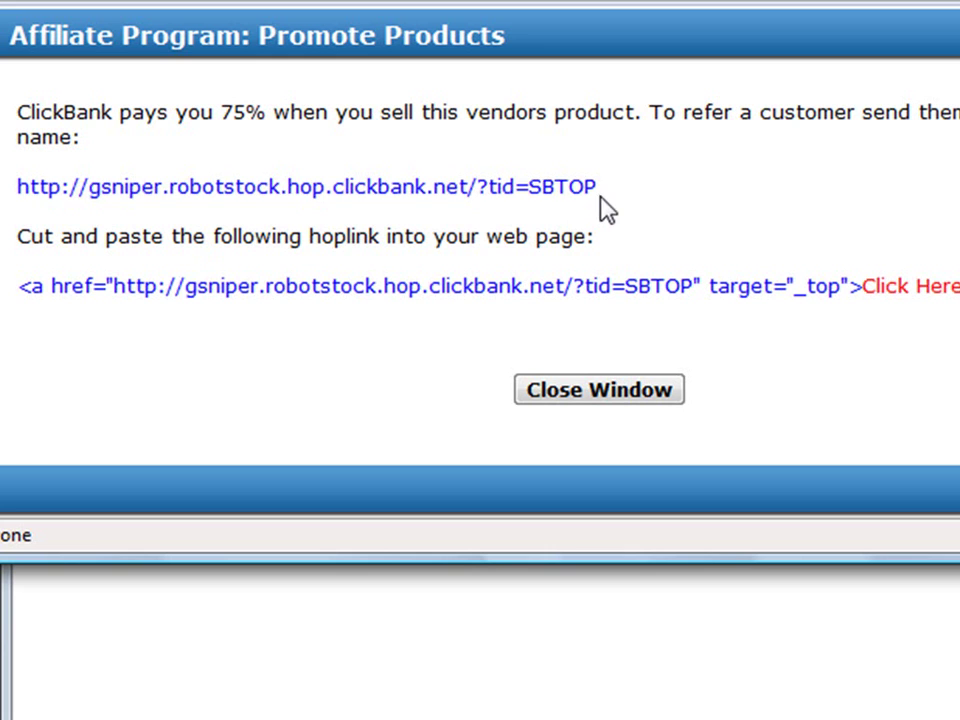
drag(600, 190, 17, 182)
key(ctrl+c)
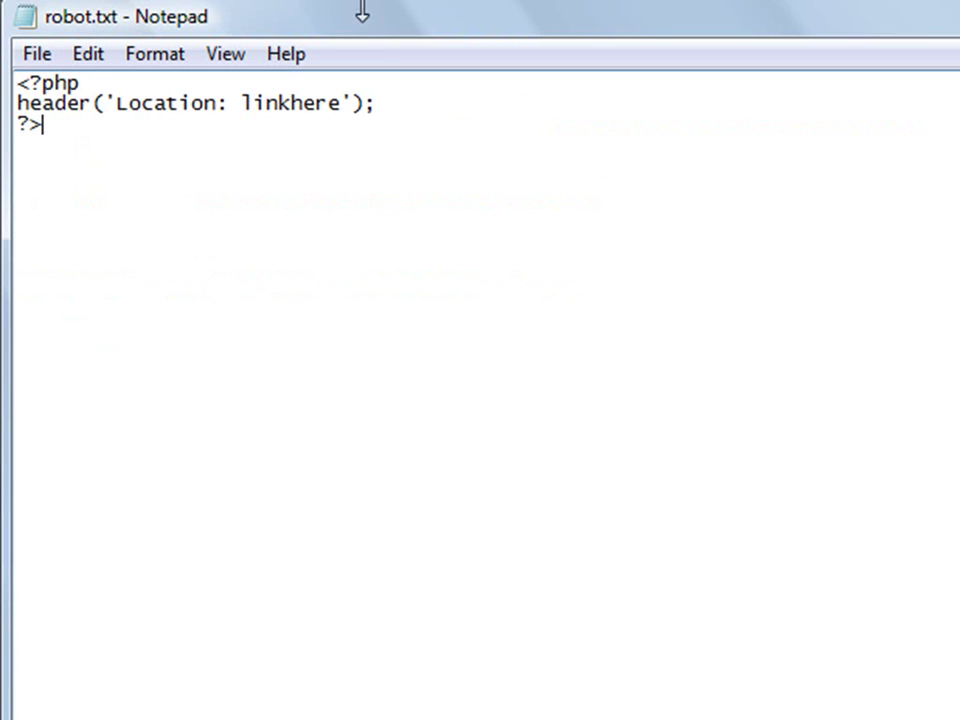
drag(340, 104, 242, 103)
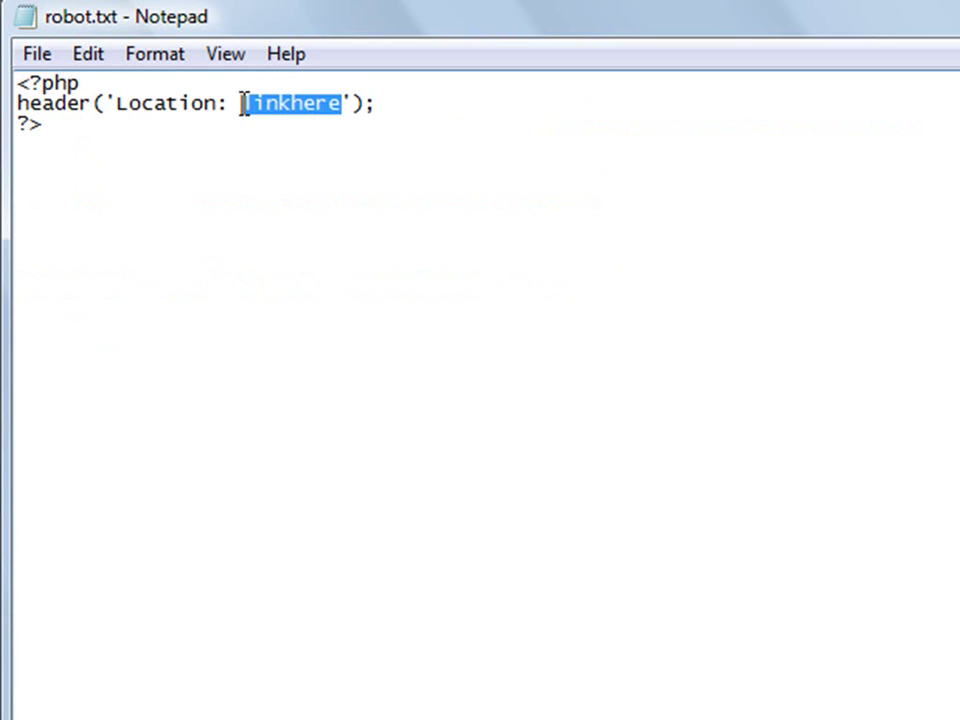
key(ctrl+v)
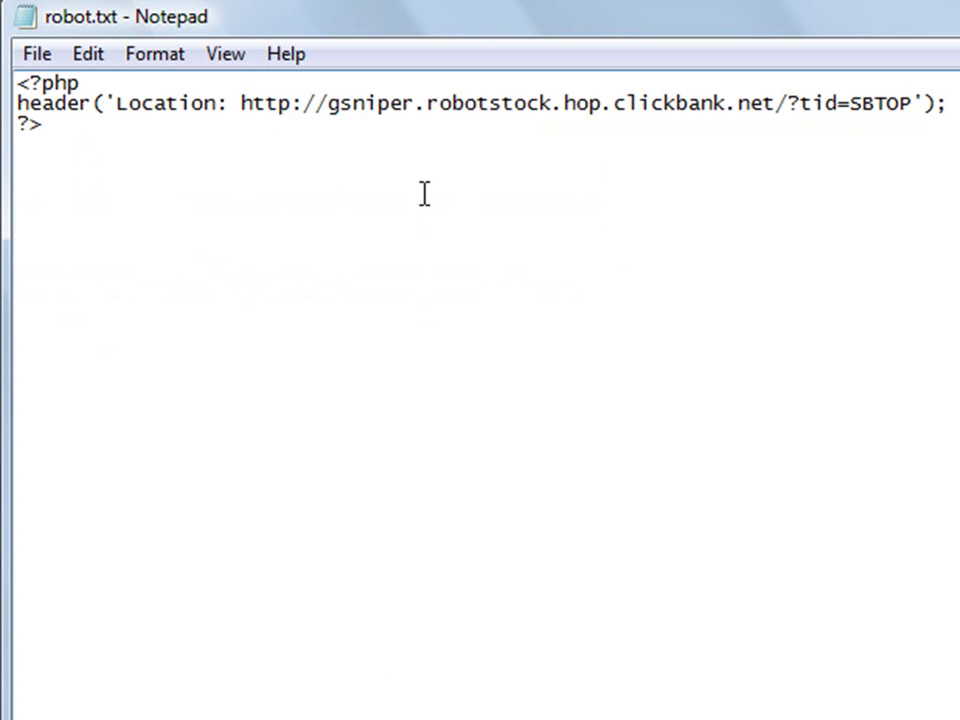
click(317, 165)
key(alt+F4)
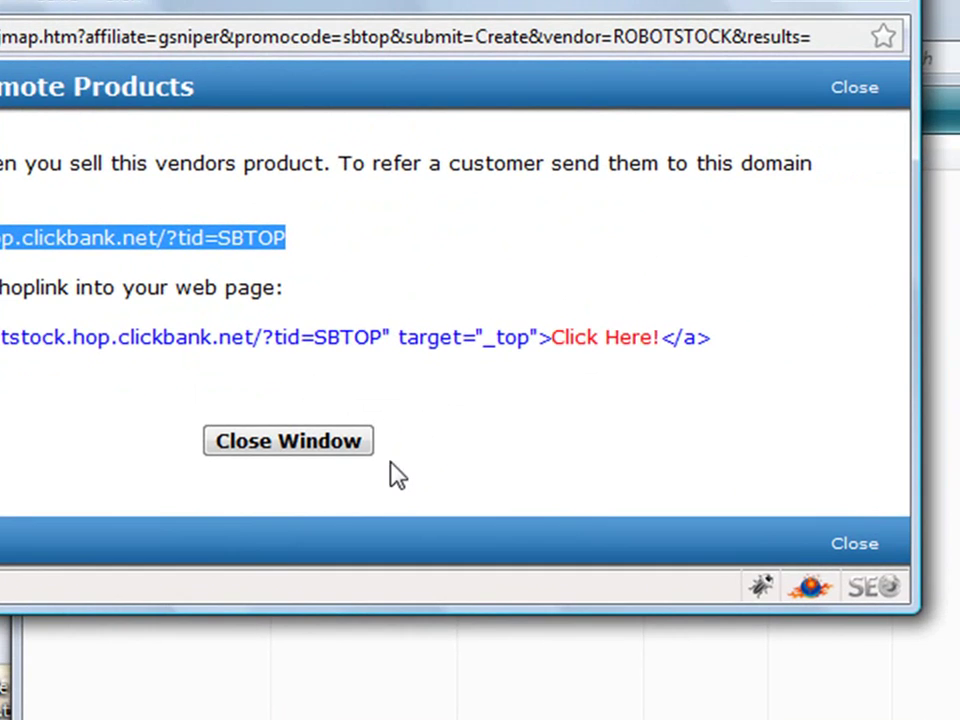
Close the ClickBank hoplink window and refresh the recommends folder
click(343, 450)
click(589, 400)
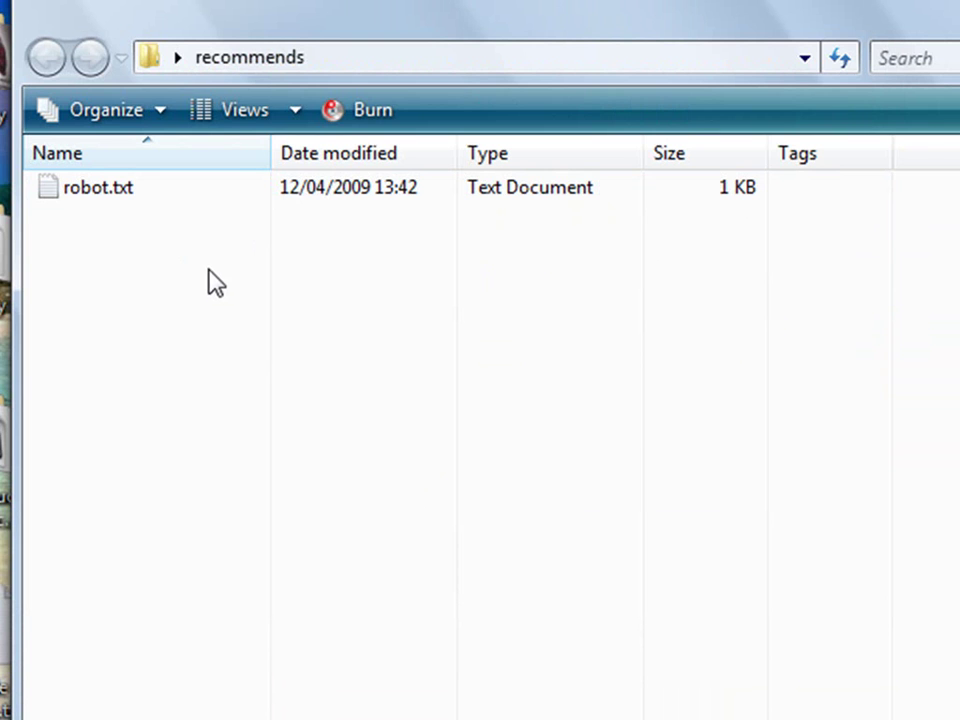
mouse_move(165, 208)
right_click(160, 188)
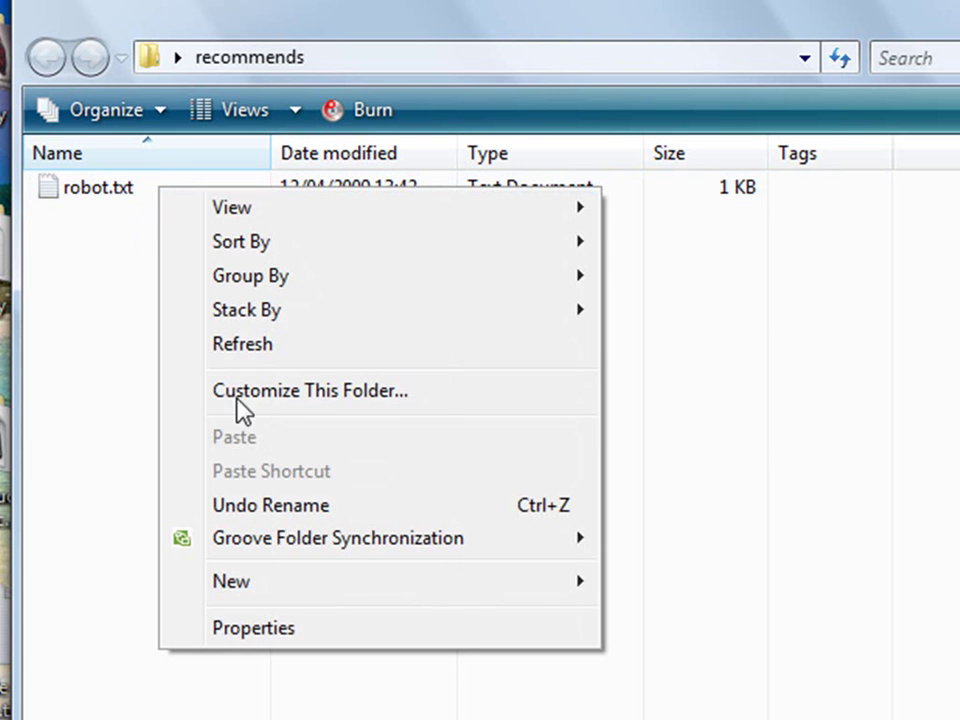
click(246, 345)
Rename robot.txt in the recommends folder to robot.php
click(101, 189)
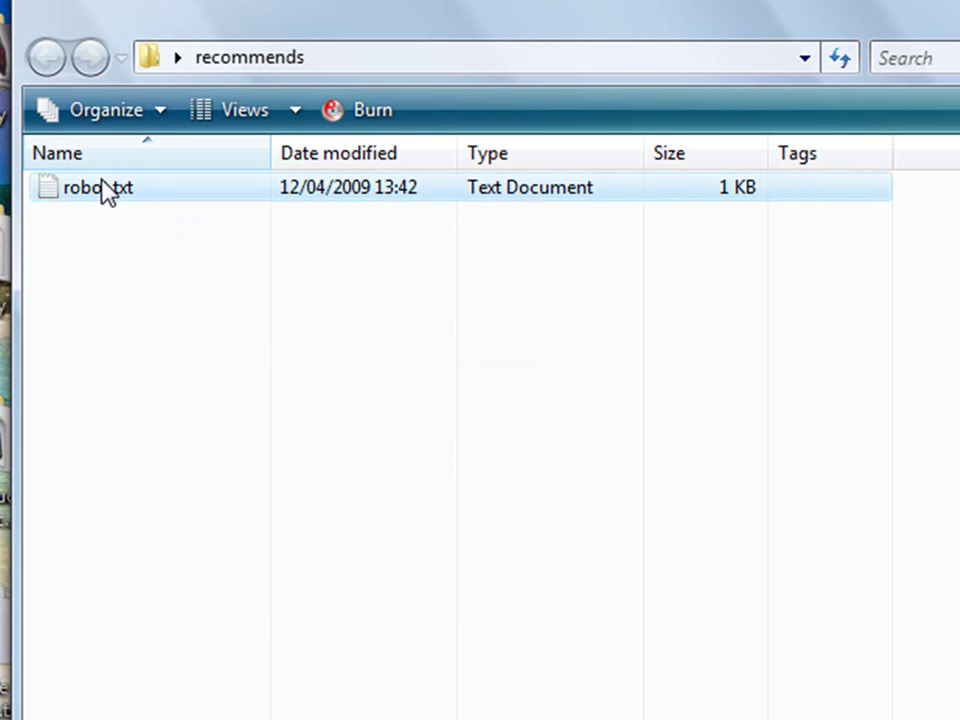
right_click(103, 190)
key(m)
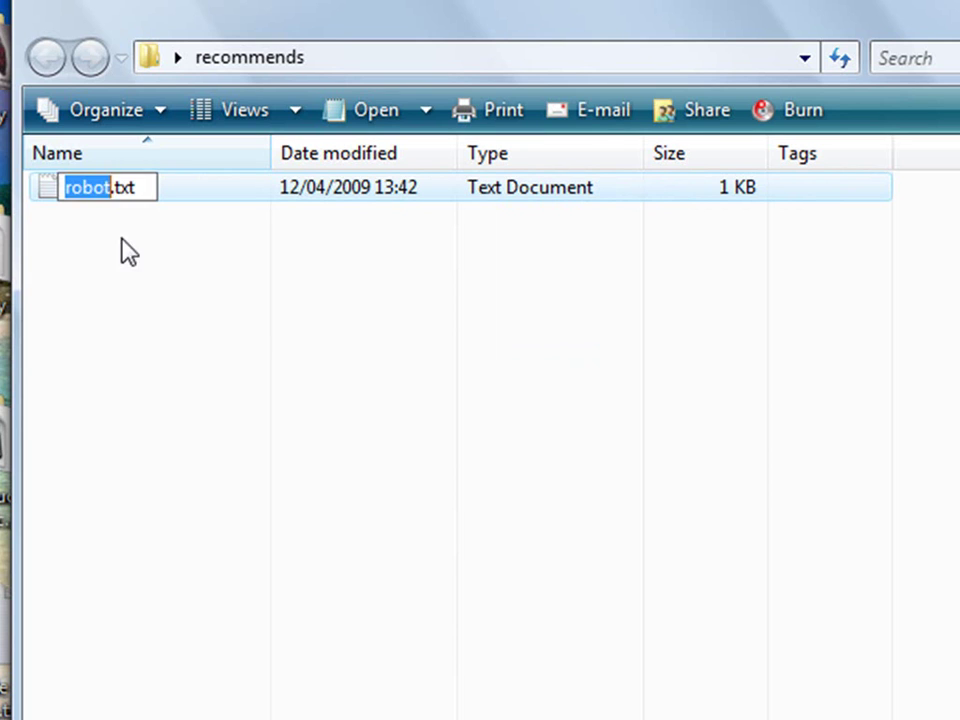
drag(143, 186, 115, 187)
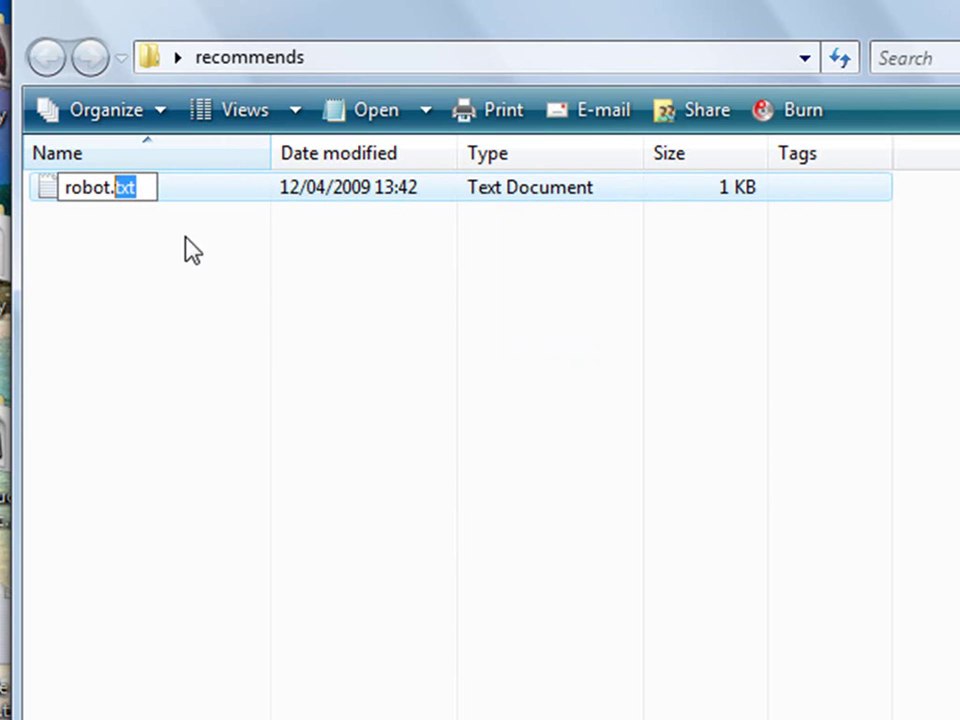
text(php)
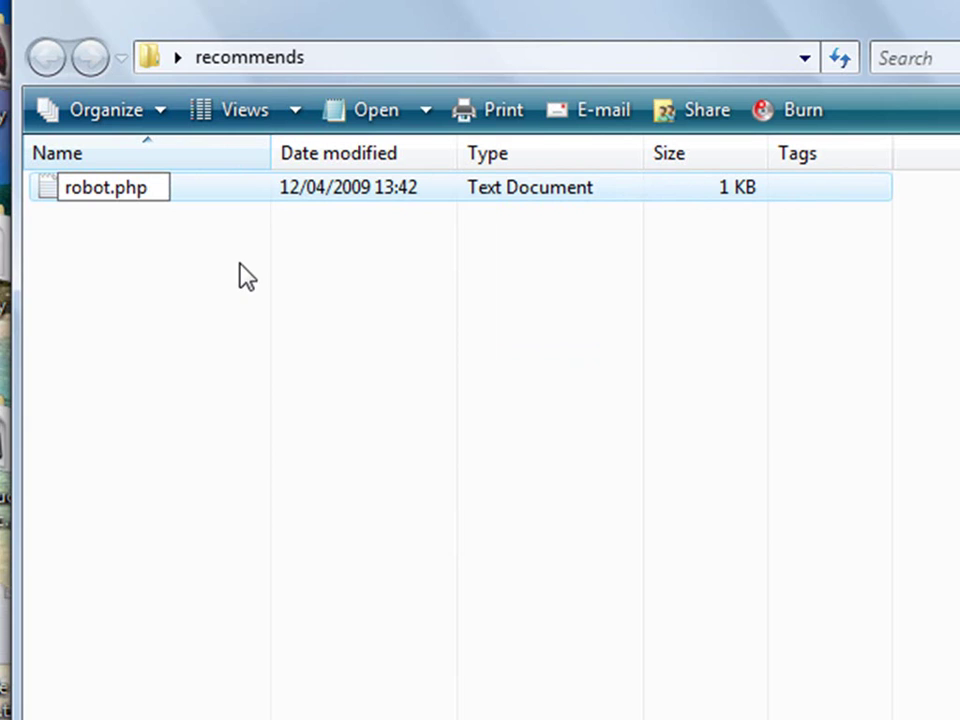
click(239, 264)
click(570, 418)
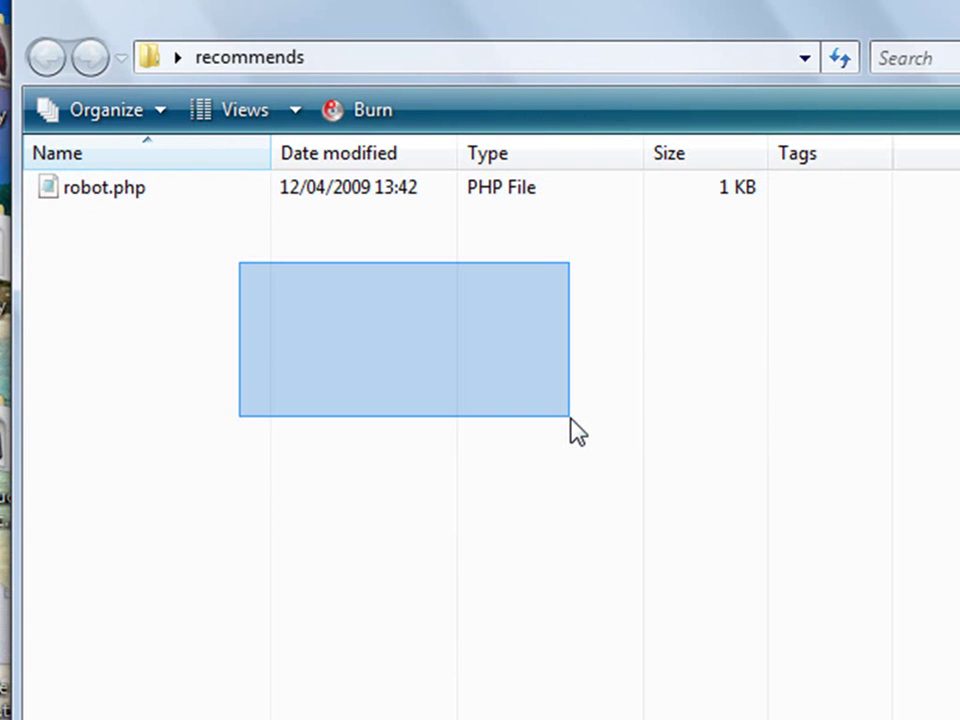
drag(570, 418, 461, 493)
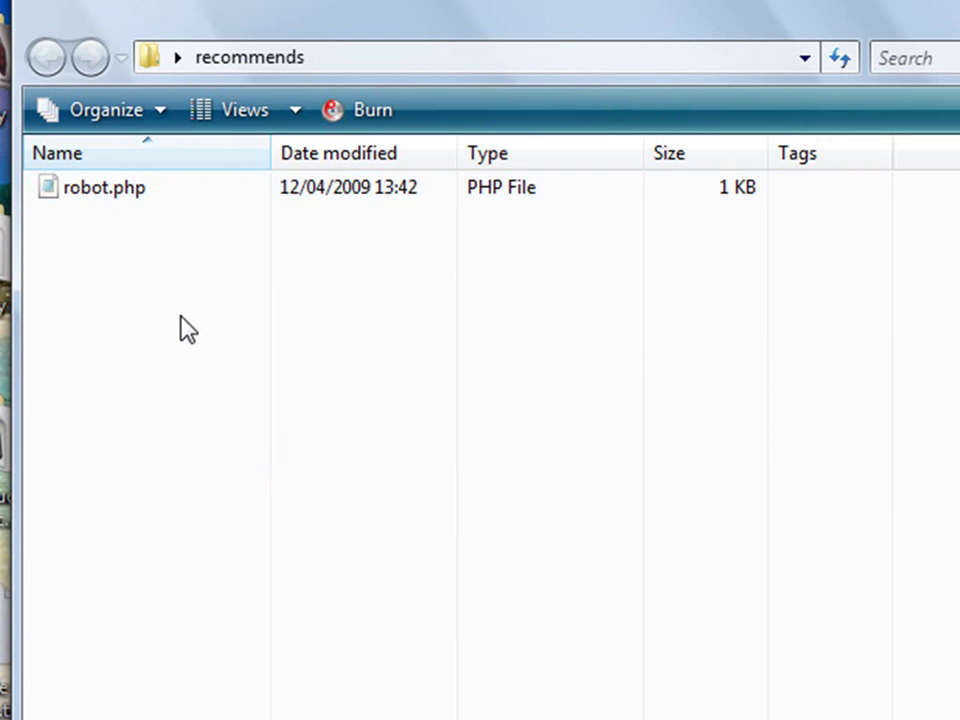
click(292, 115)
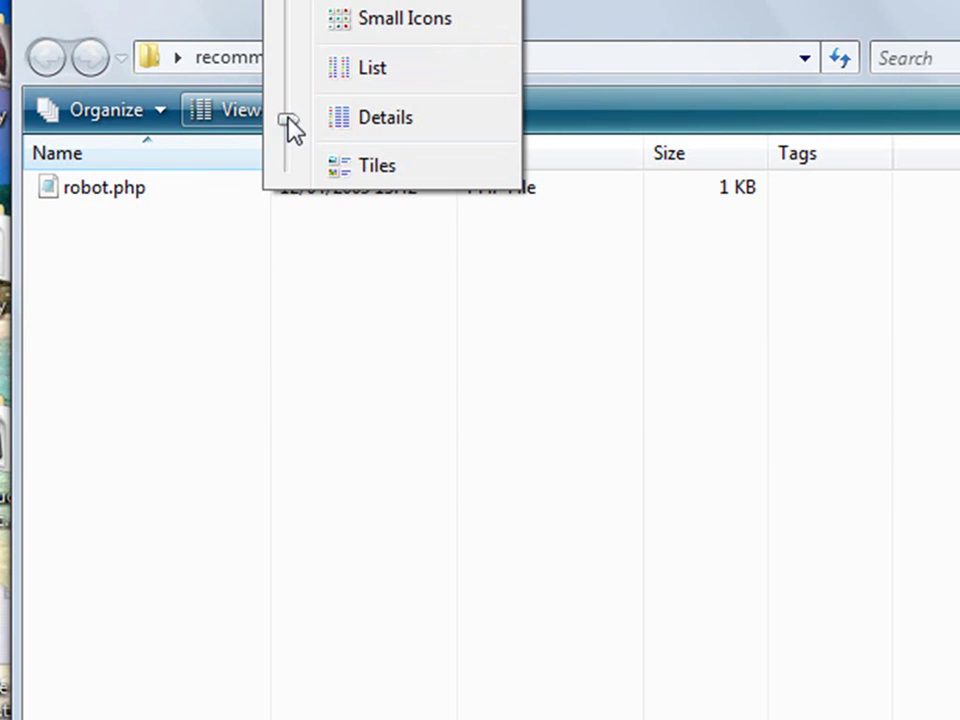
click(209, 315)
click(160, 110)
click(160, 110)
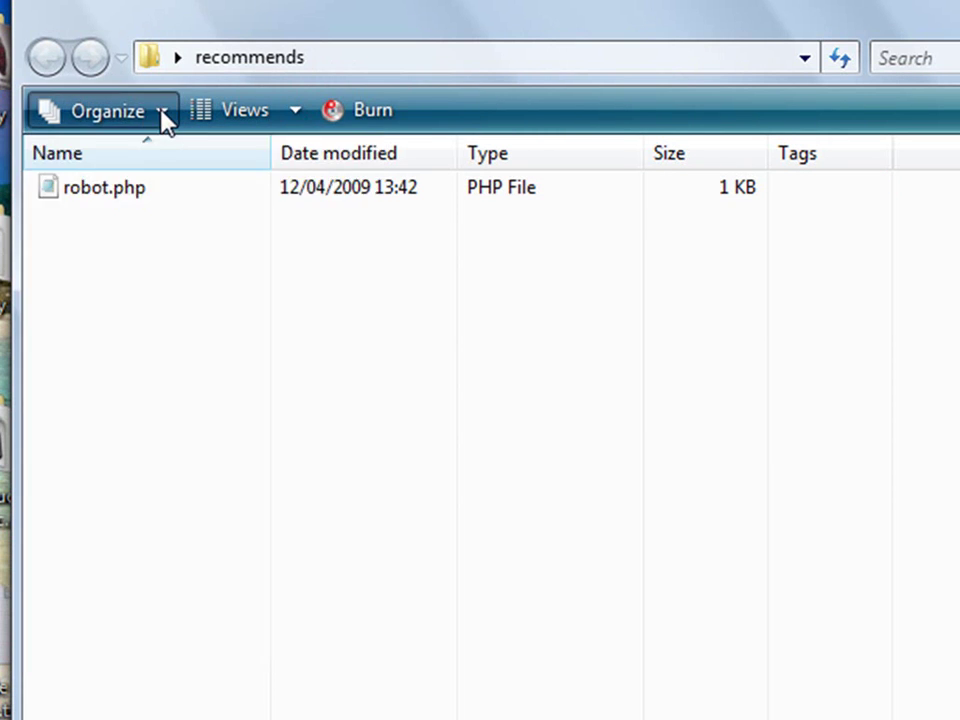
click(160, 110)
right_click(112, 32)
click(542, 456)
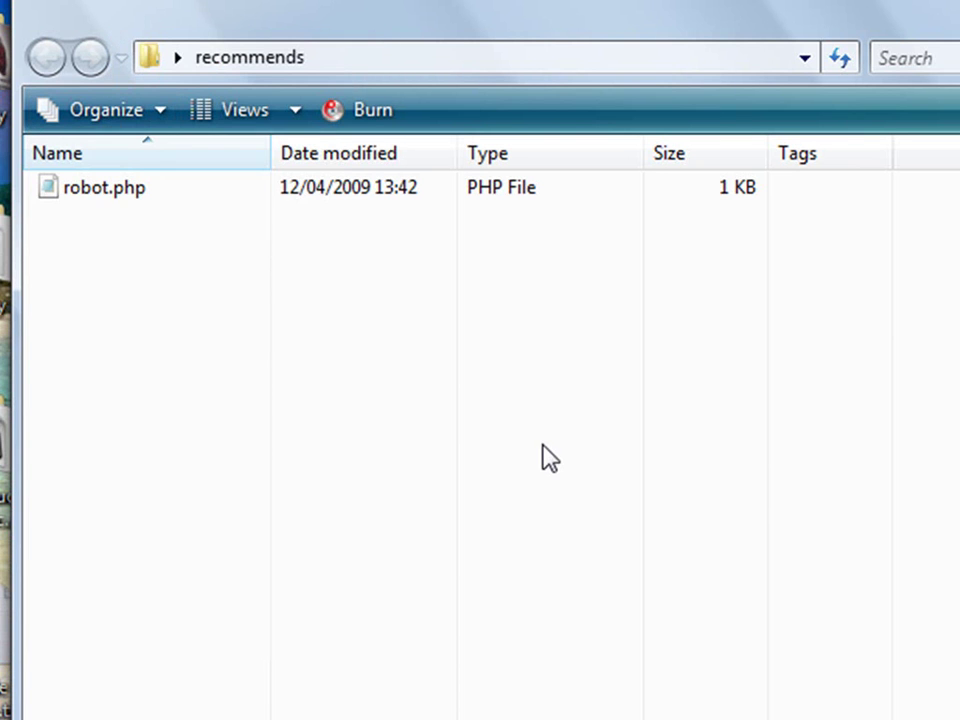
Turn Hide extensions for known file types on and off again in the Folder Options view settings
click(168, 111)
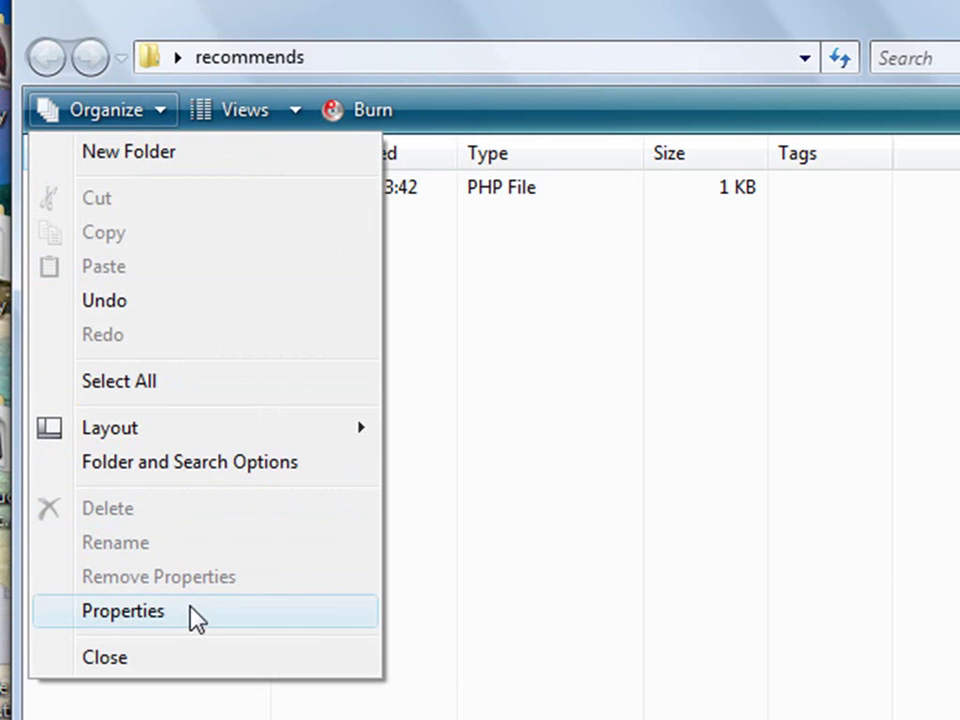
click(205, 476)
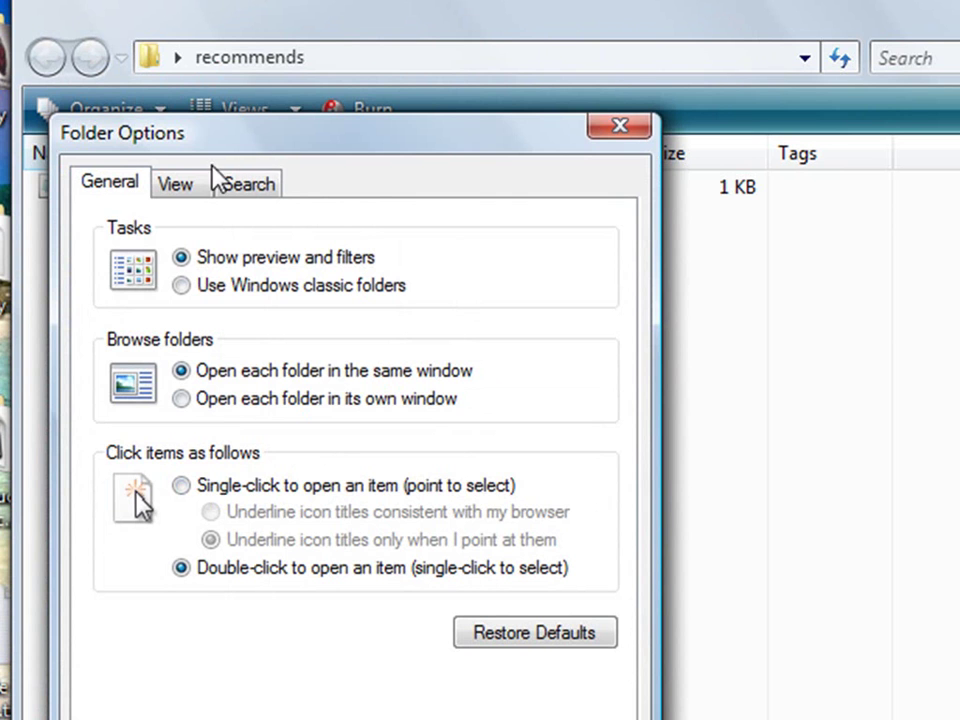
click(177, 194)
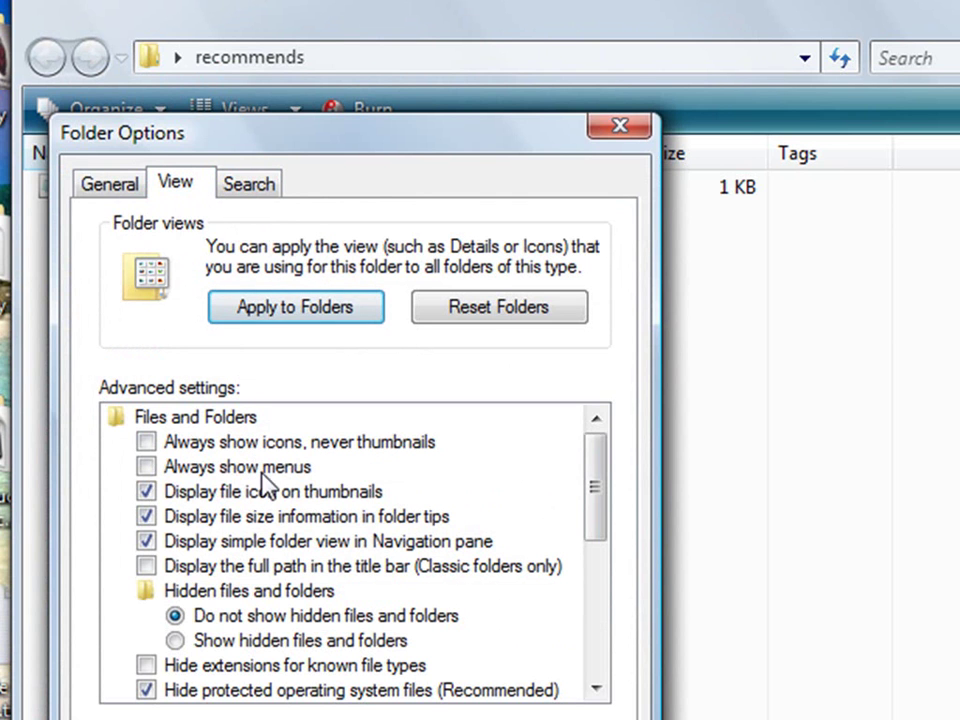
drag(600, 510, 596, 530)
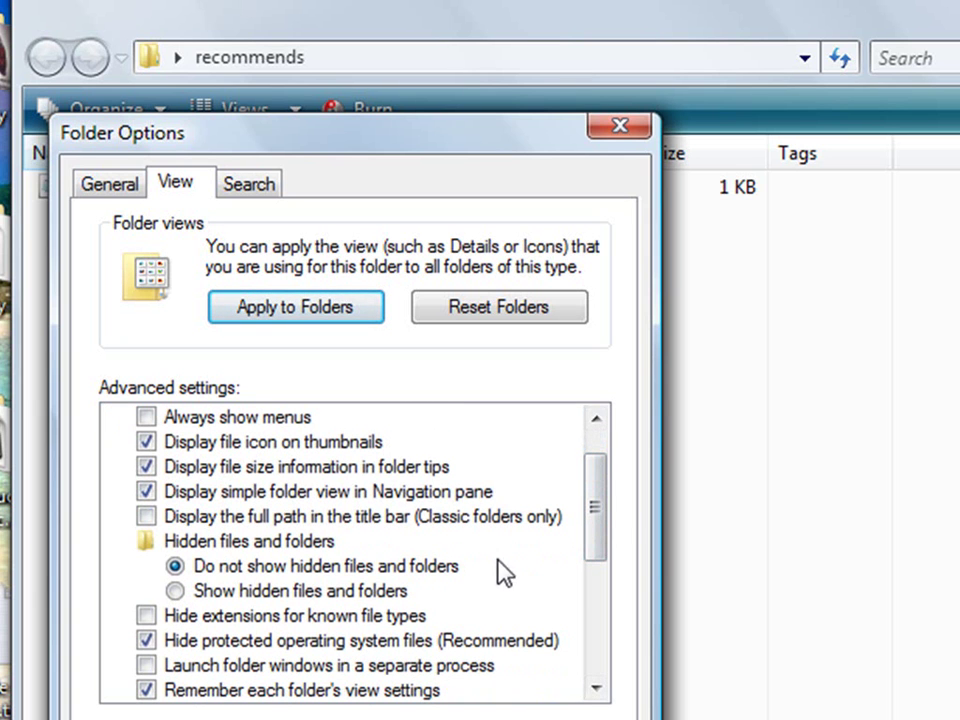
click(147, 616)
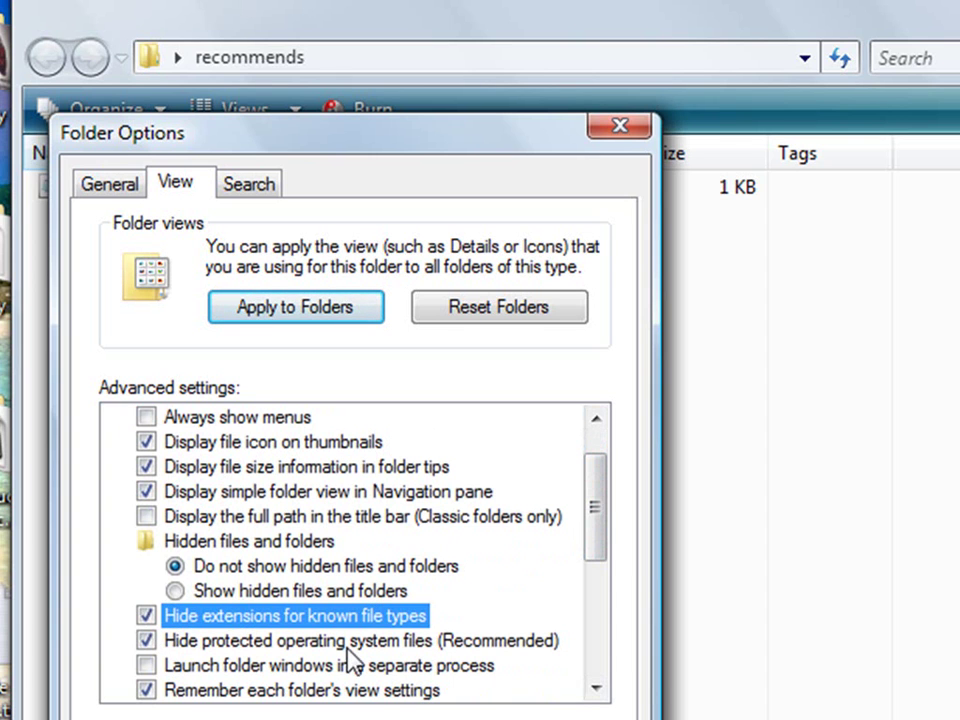
click(148, 616)
key(Return)
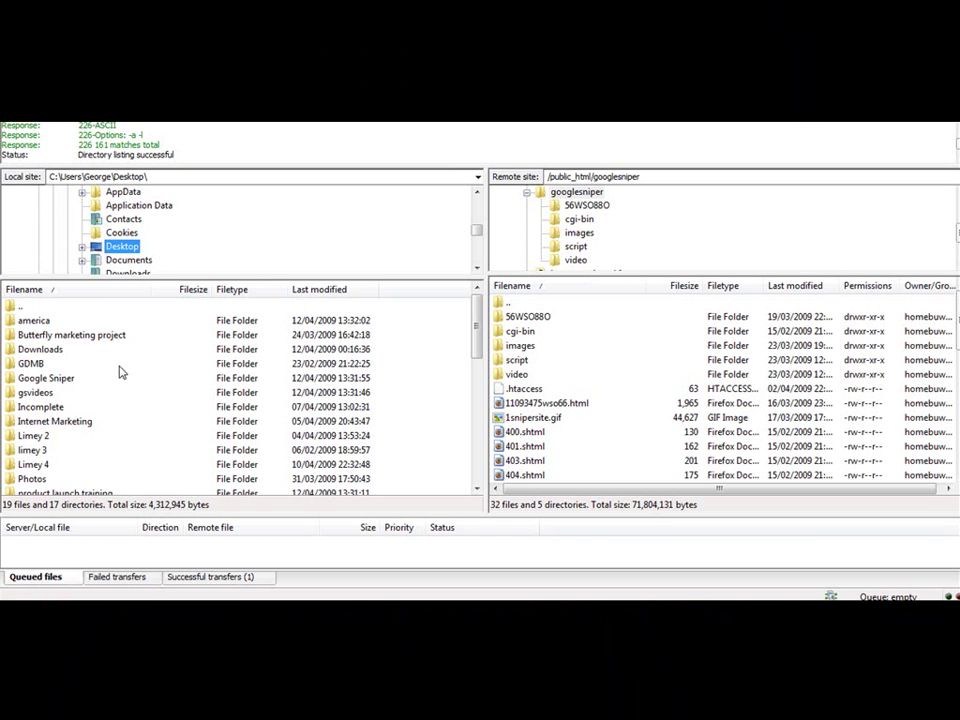
Upload the recommends folder from the local Desktop to /public_html/googlesniper using FileZilla
click(187, 366)
scroll(187, 366, down, 1)
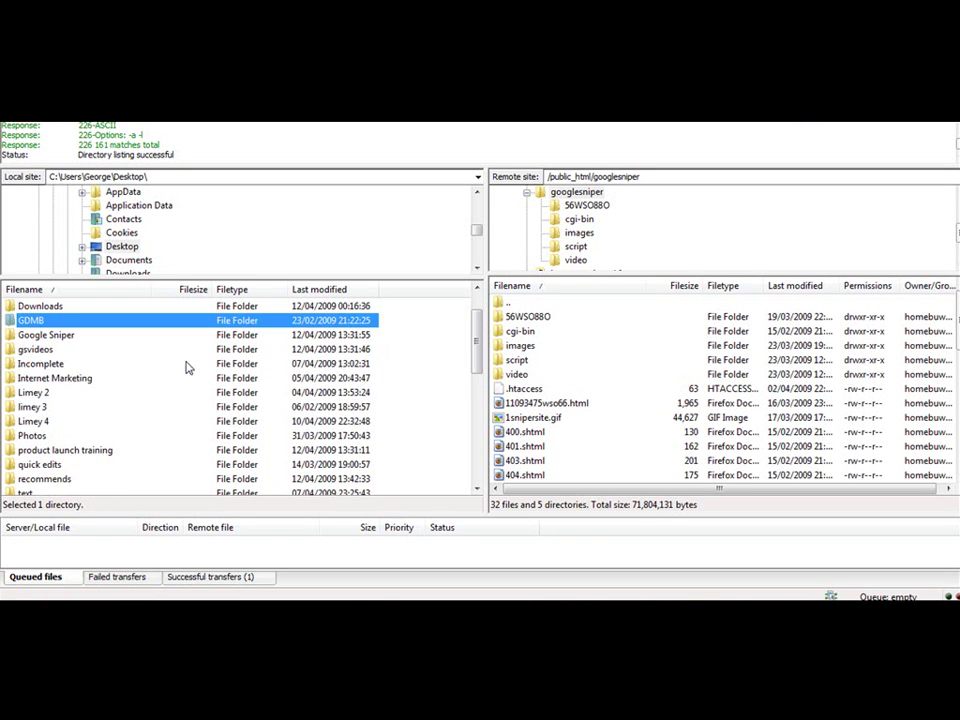
scroll(187, 366, down, 1)
click(62, 438)
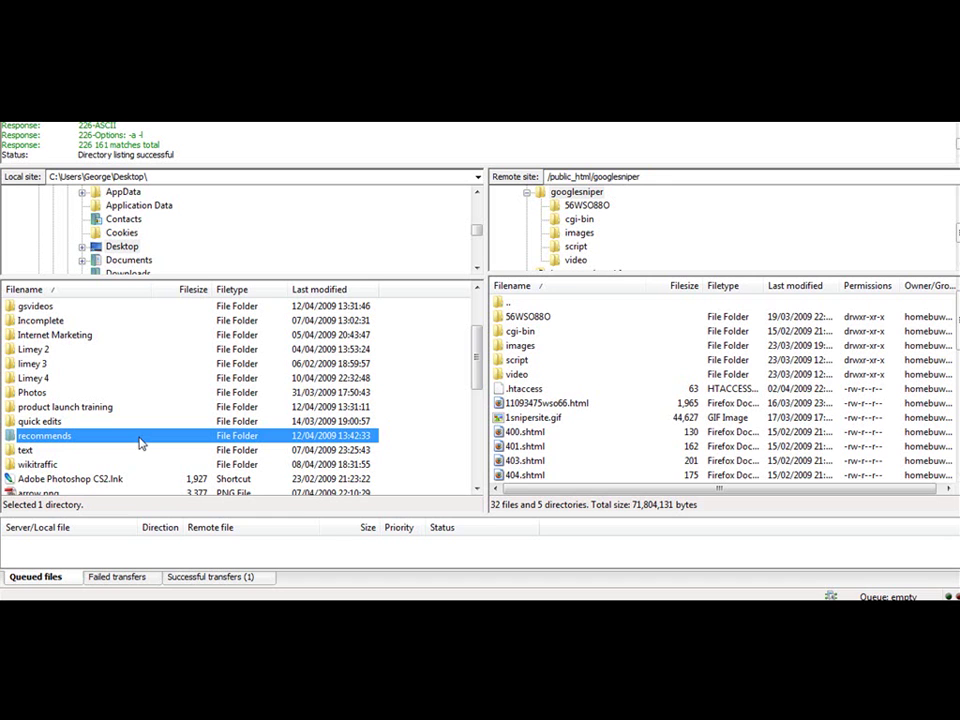
scroll(720, 390, down, 4)
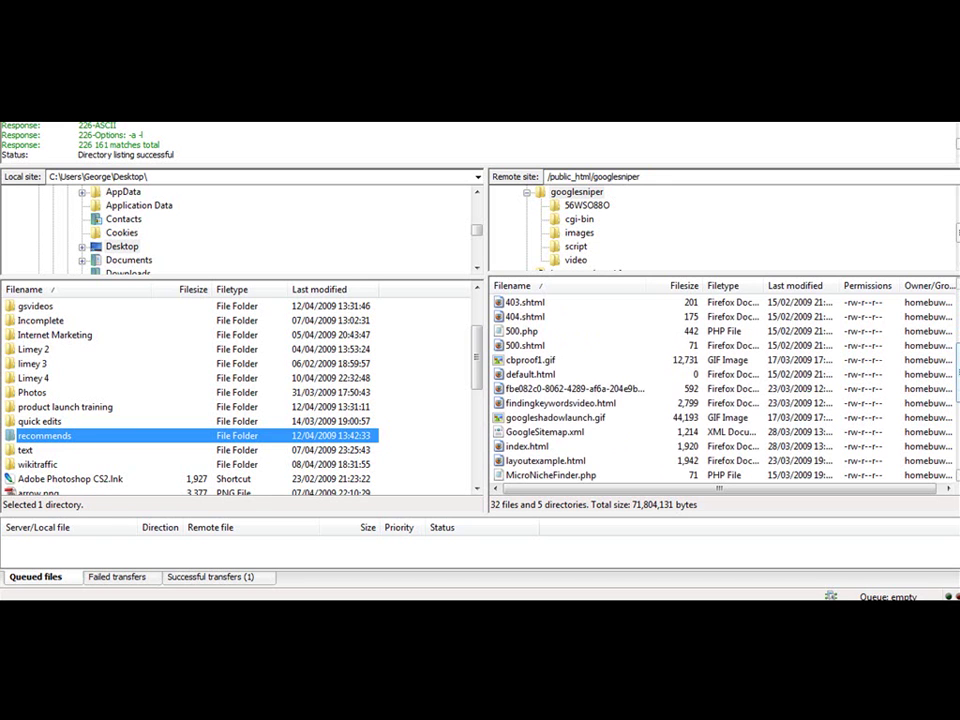
scroll(720, 390, up, 4)
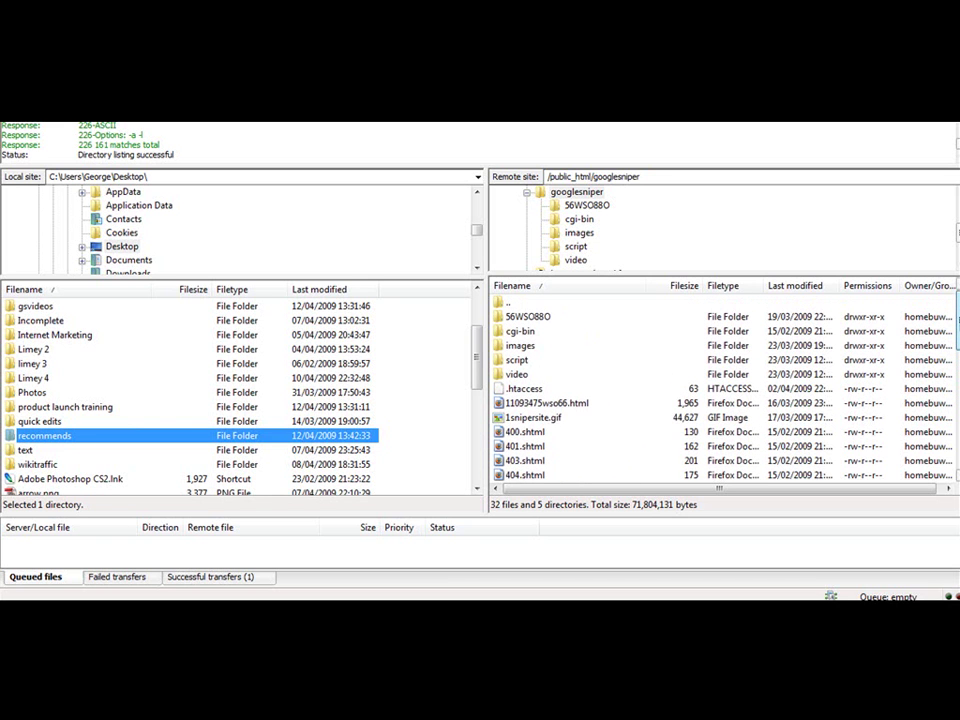
right_click(109, 442)
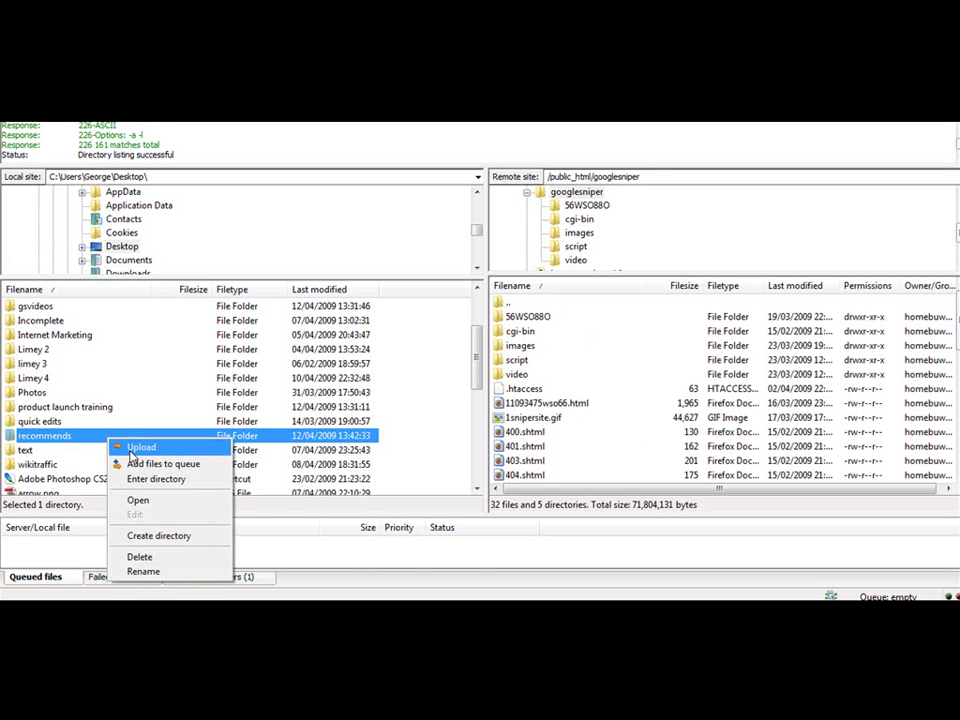
click(133, 447)
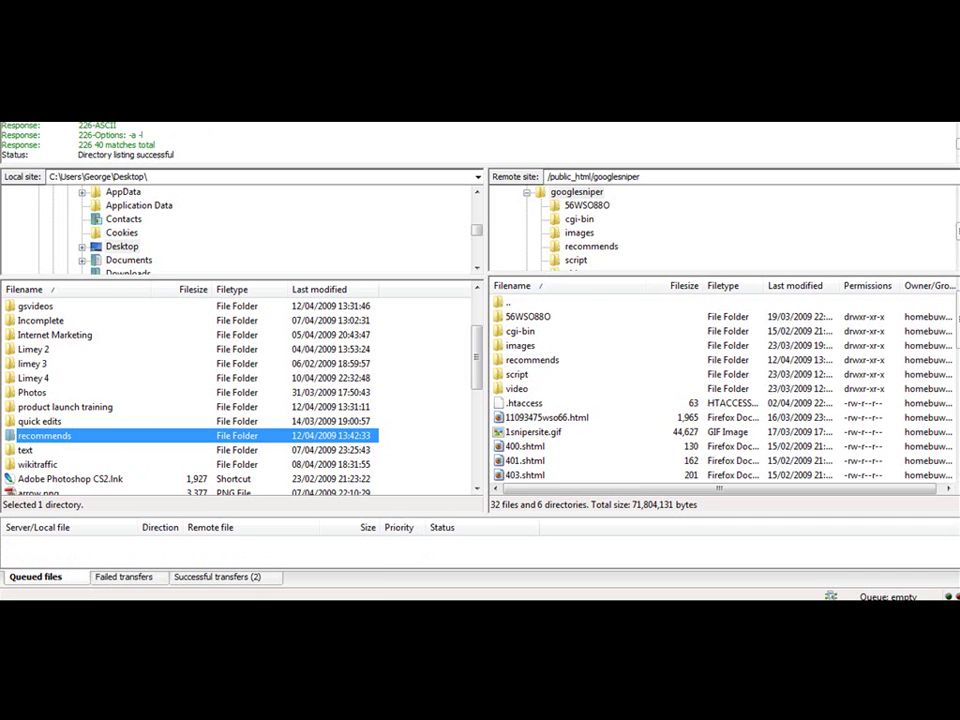
click(311, 700)
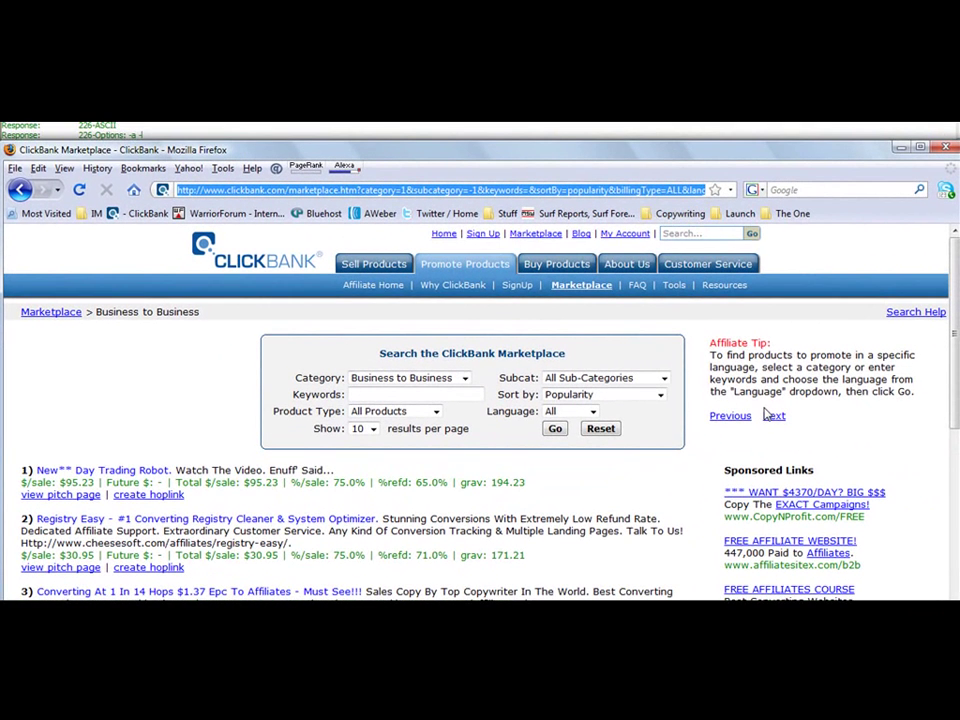
text(www)
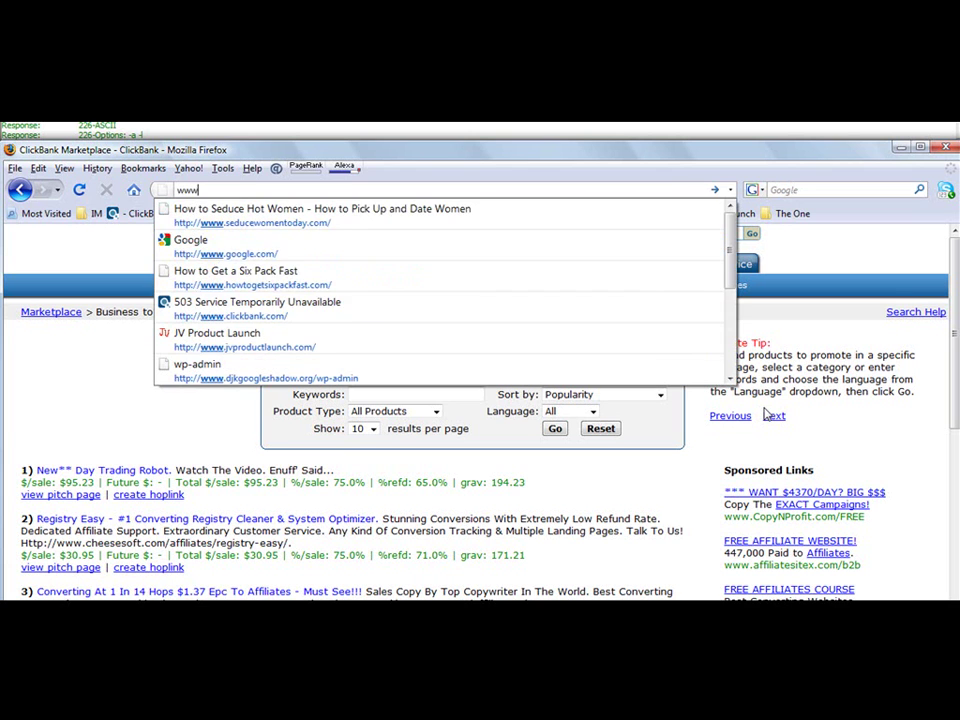
text(.g)
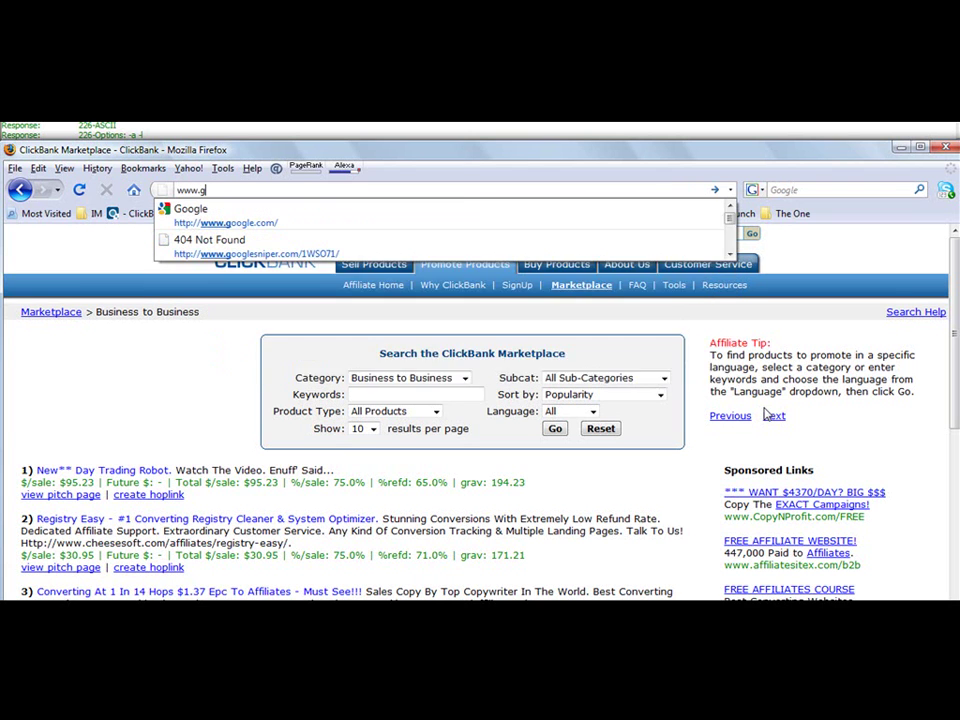
text(oogle)
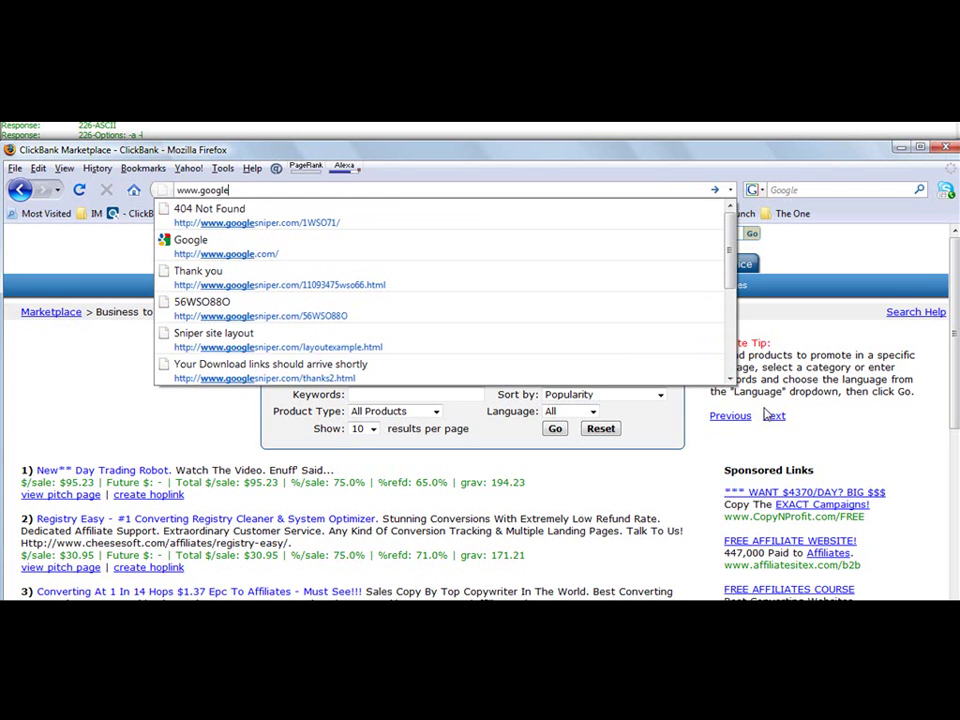
text(sniper)
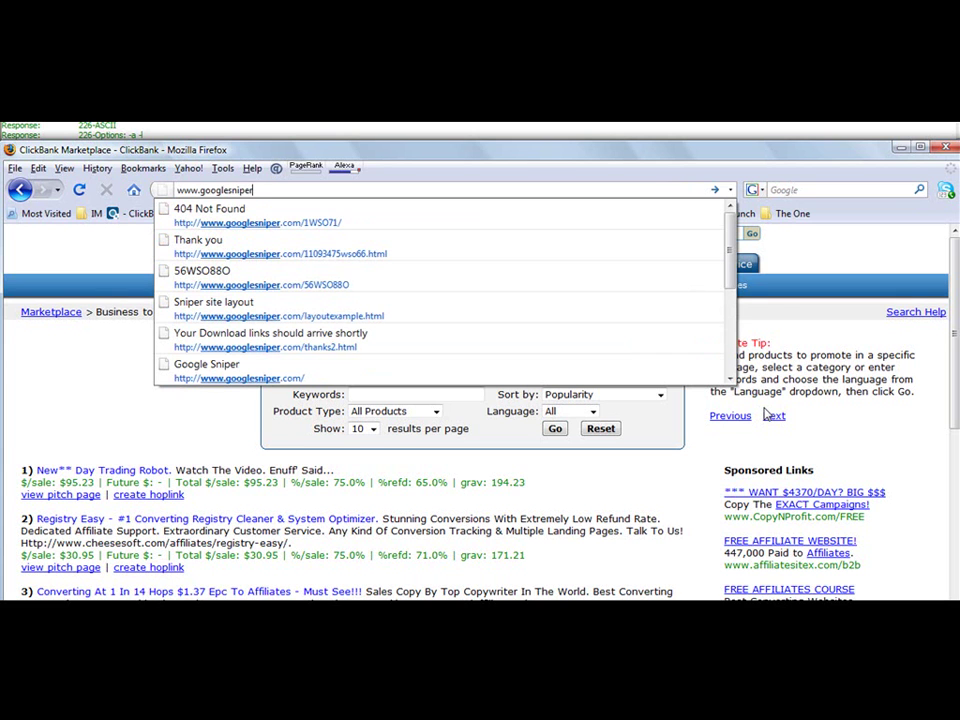
text(.com/recommends)
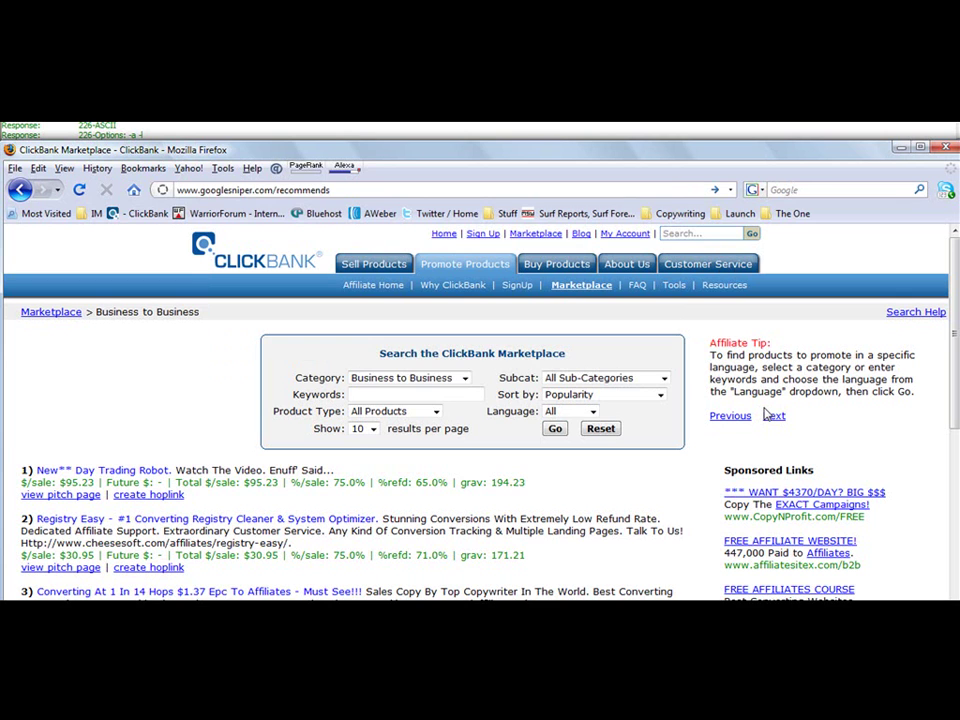
text(/ro)
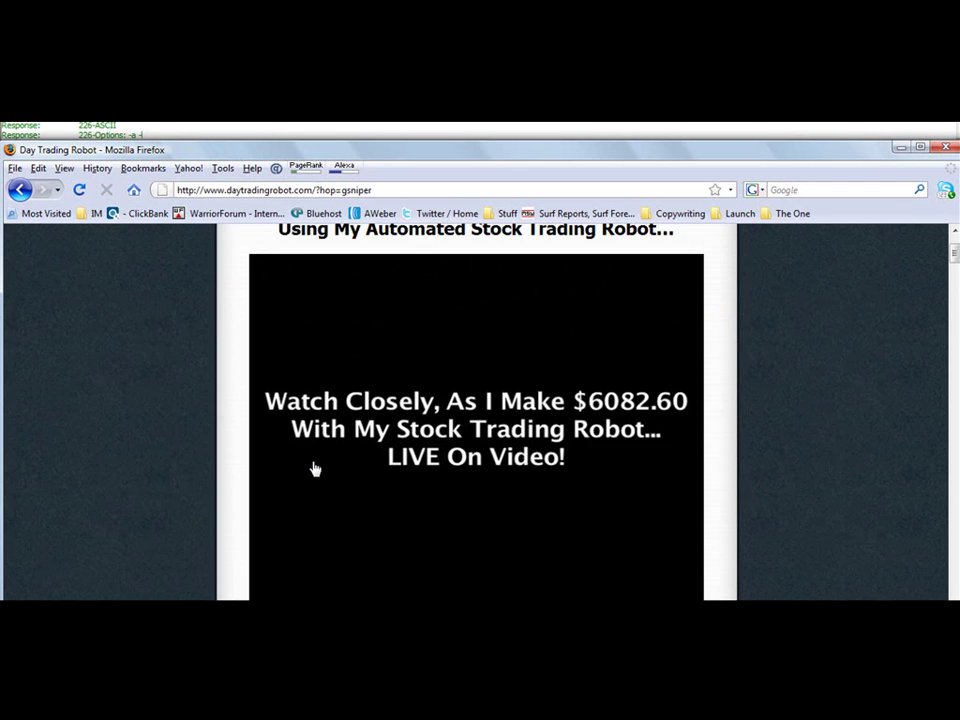
Go through the Day Trading Robot sales page and submit its newsletter form, leaving name and e-mail blank, to open the ClickBank order form
scroll(313, 468, down, 1)
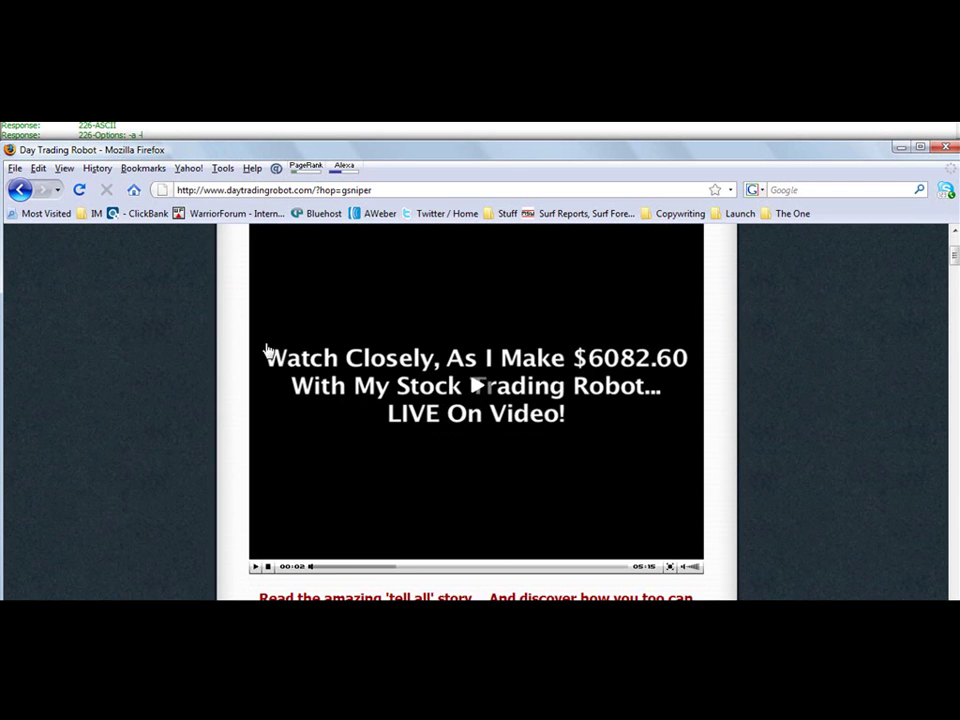
scroll(268, 350, up, 2)
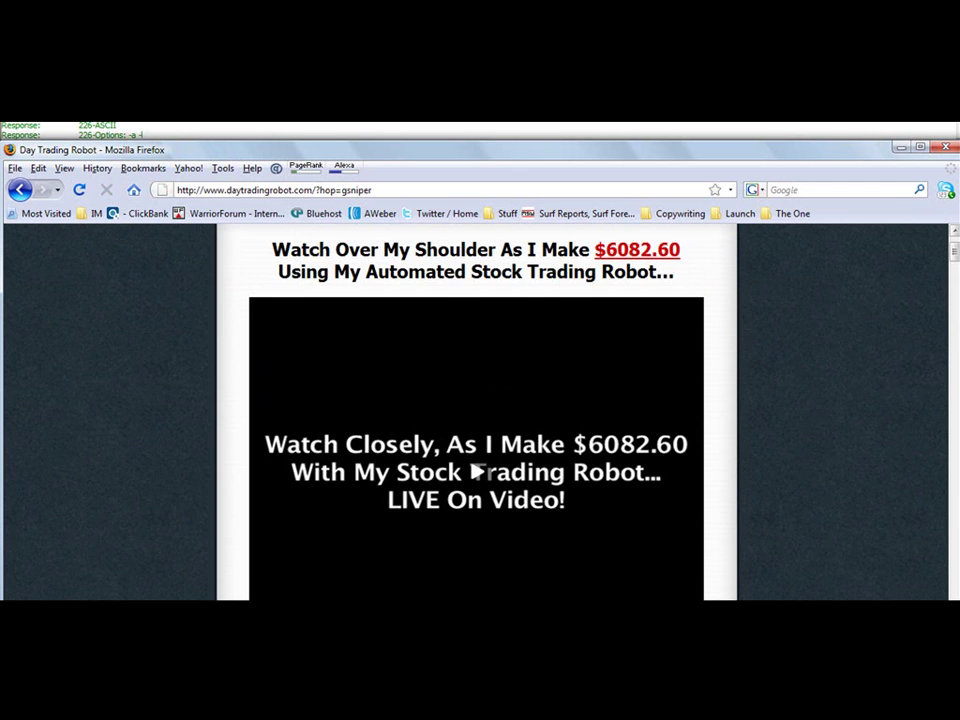
scroll(476, 410, down, 15)
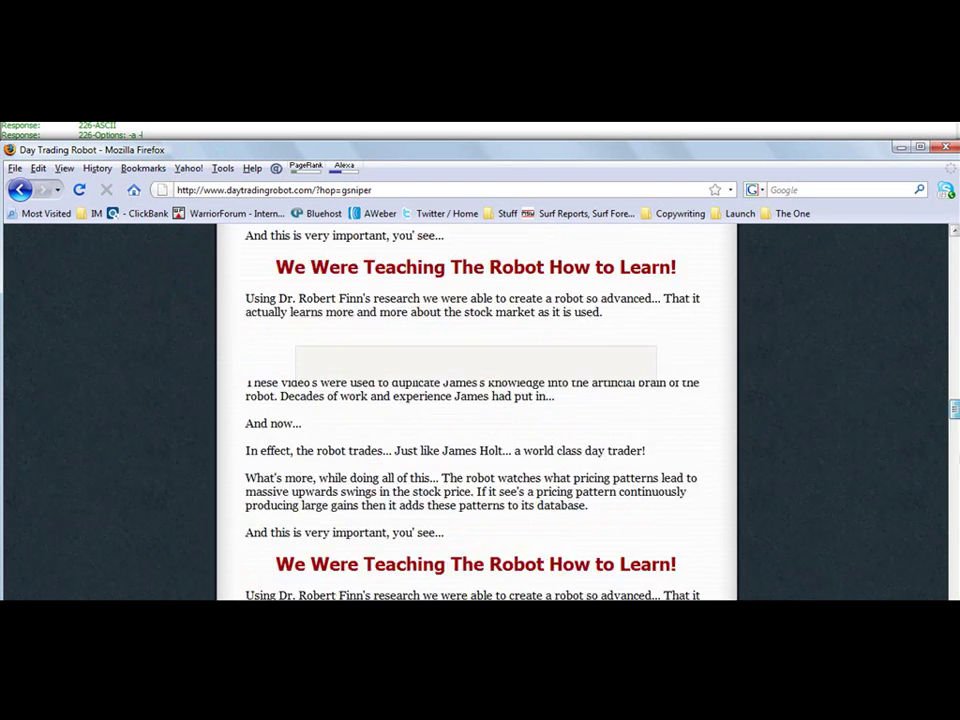
scroll(476, 410, down, 20)
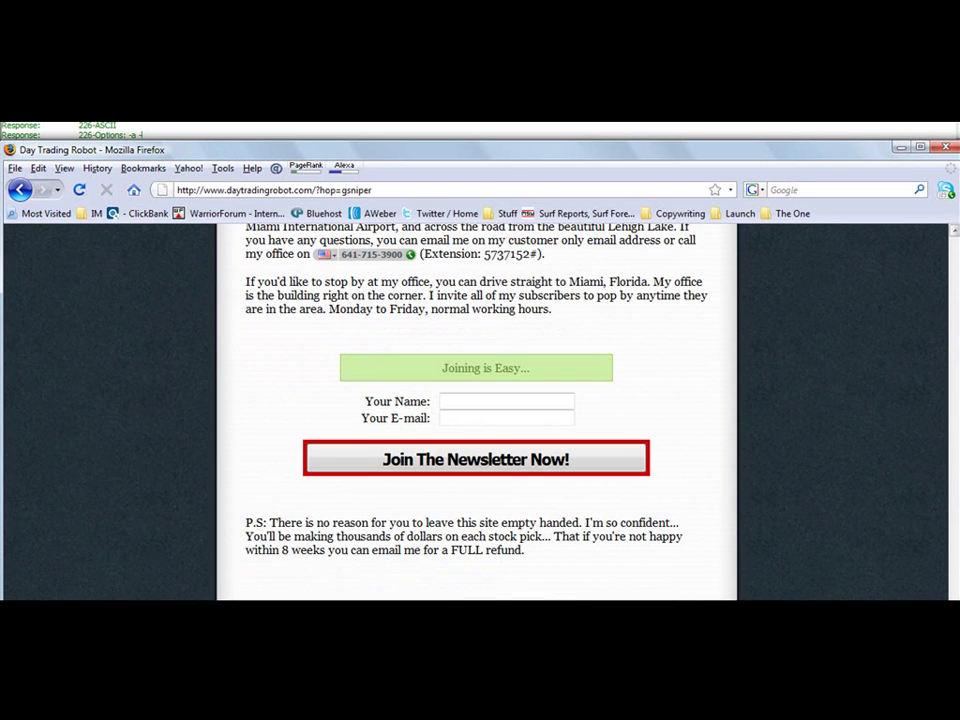
click(598, 447)
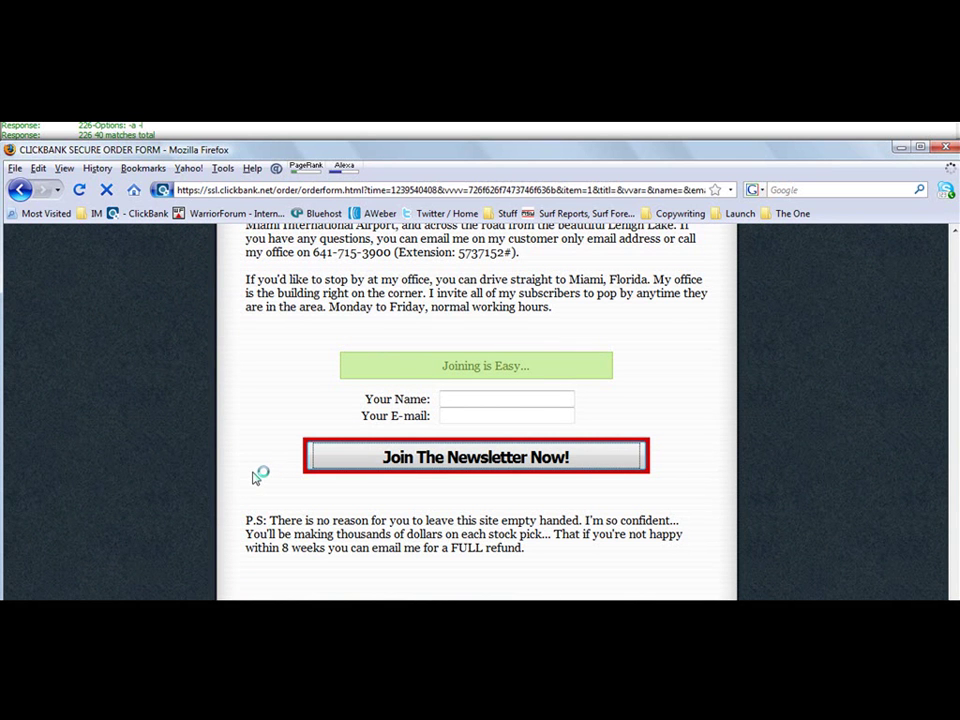
Examine the affiliate line at the foot of the ClickBank order form and highlight its nickname and tracking ID
scroll(255, 474, down, 10)
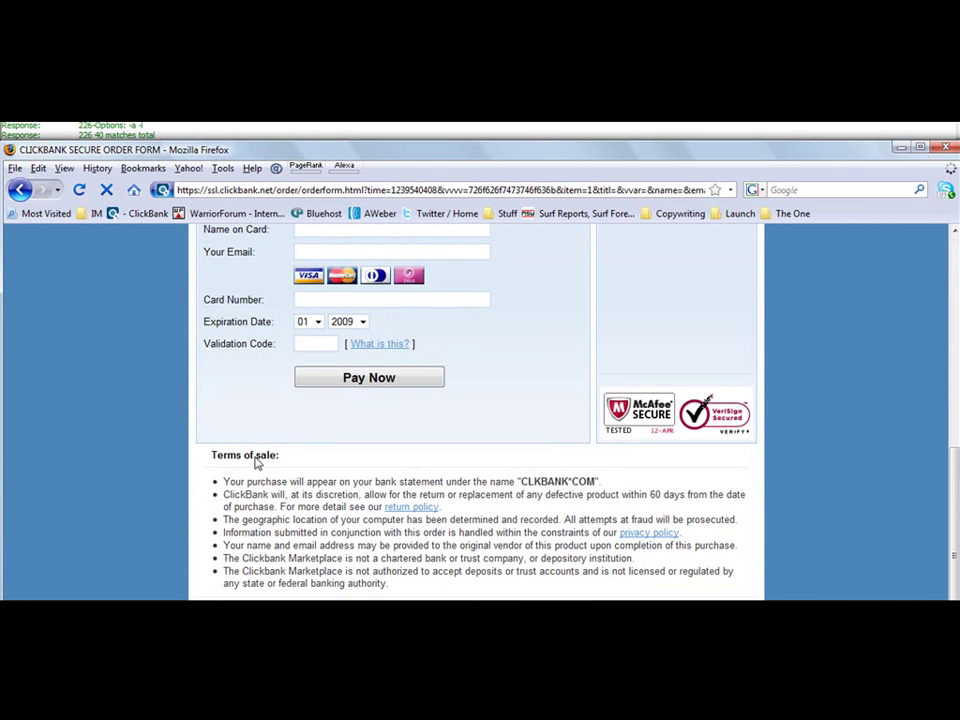
key(F11)
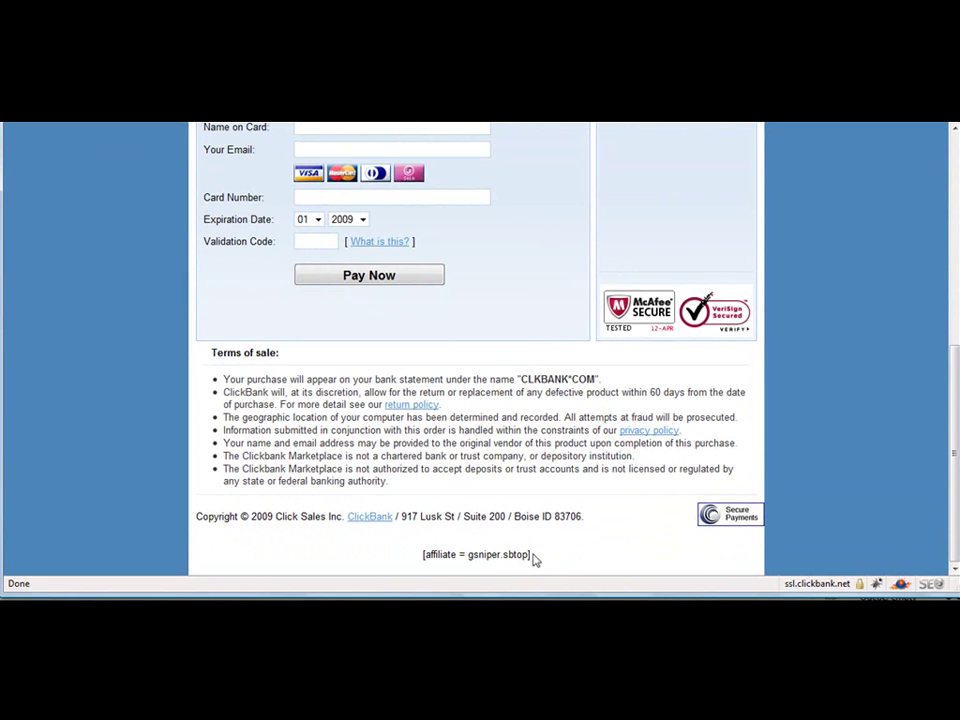
drag(529, 553, 467, 558)
click(424, 553)
click(506, 568)
click(527, 555)
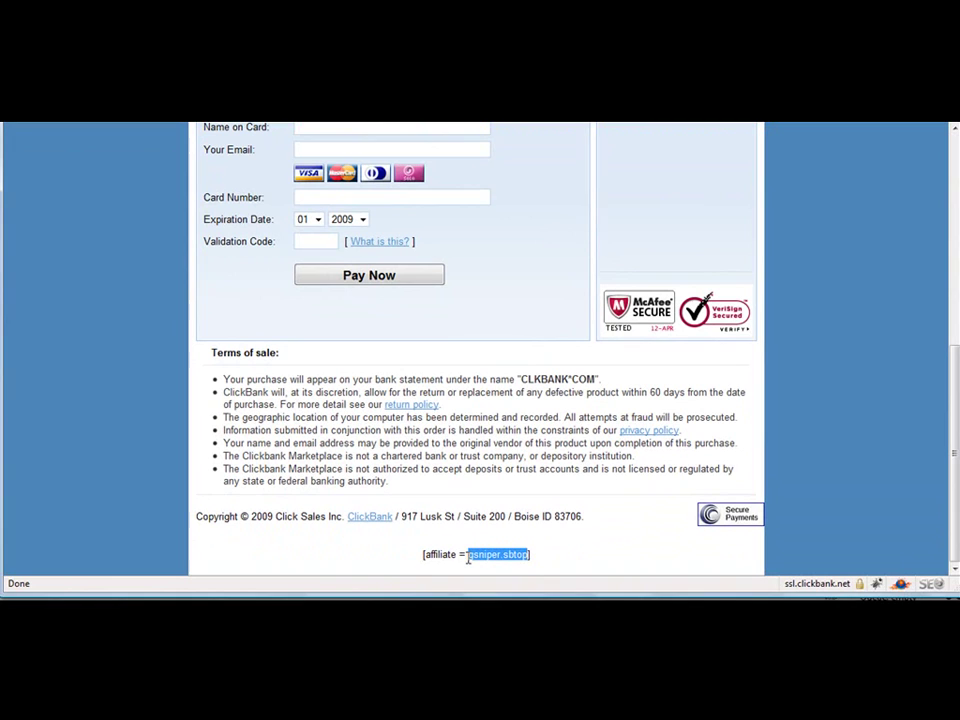
click(467, 558)
drag(527, 558, 425, 558)
click(521, 558)
Go back from the ClickBank order form past the Day Trading Robot sales page, confirming the prompt about leaving it
scroll(430, 493, up, 8)
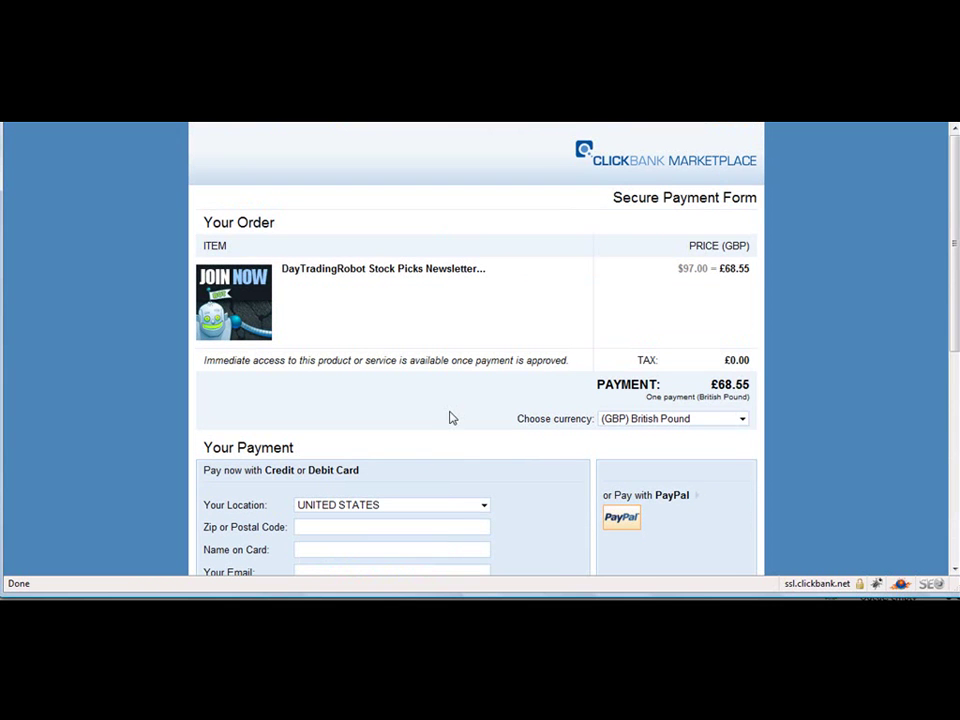
key(alt+Left)
key(alt+Left)
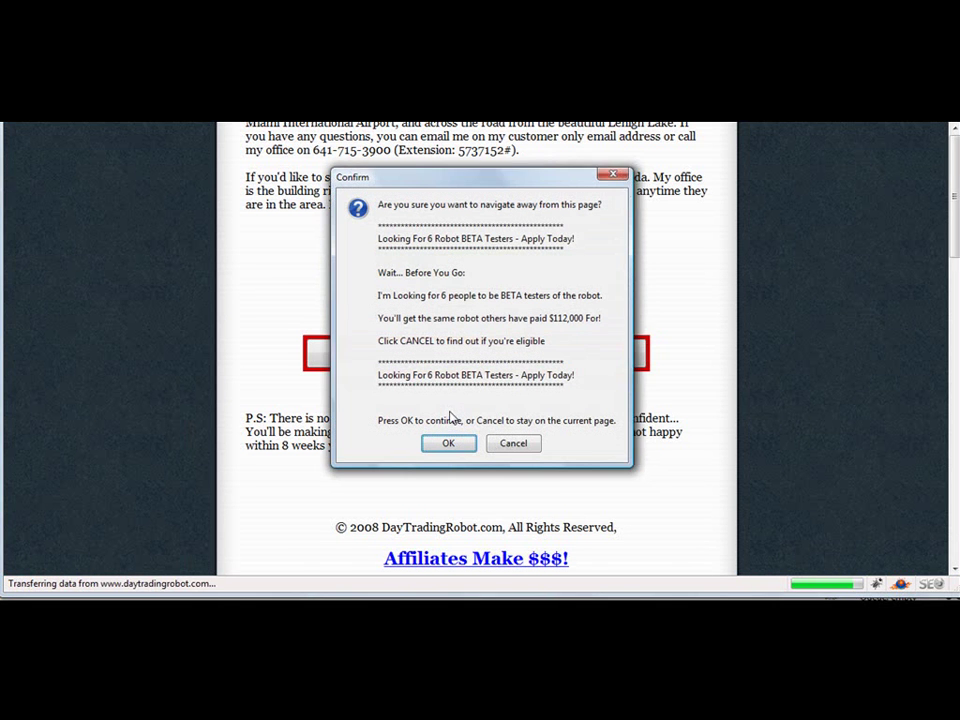
click(446, 445)
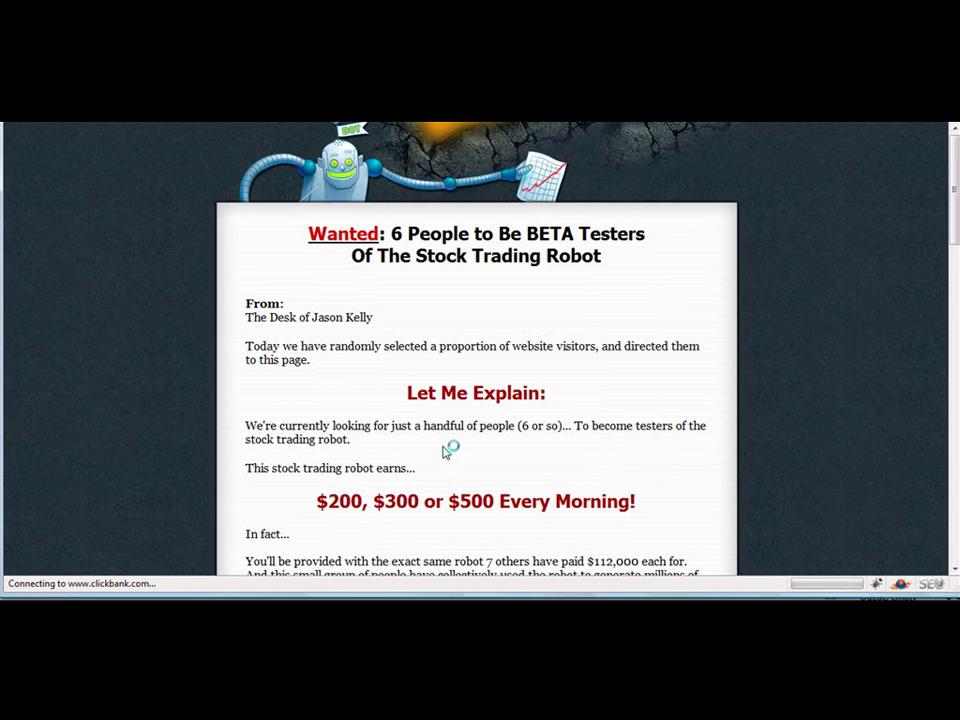